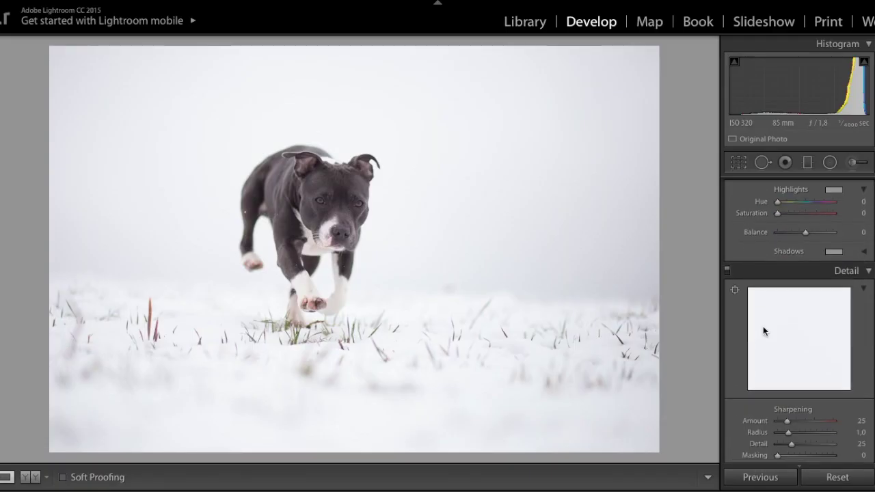
Step: Change the Camera Calibration profile from Adobe Standard to Camera Portrait
scroll(763, 326, down, 5)
scroll(763, 326, down, 5)
scroll(763, 326, down, 2)
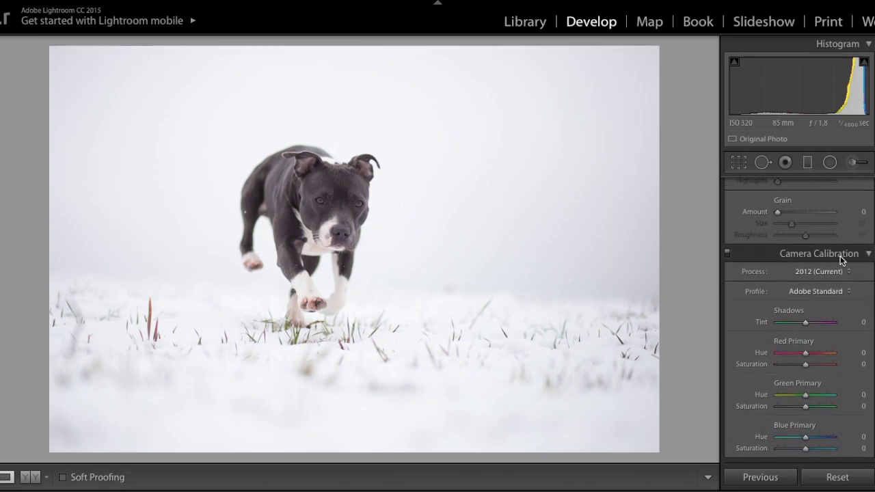
click(841, 293)
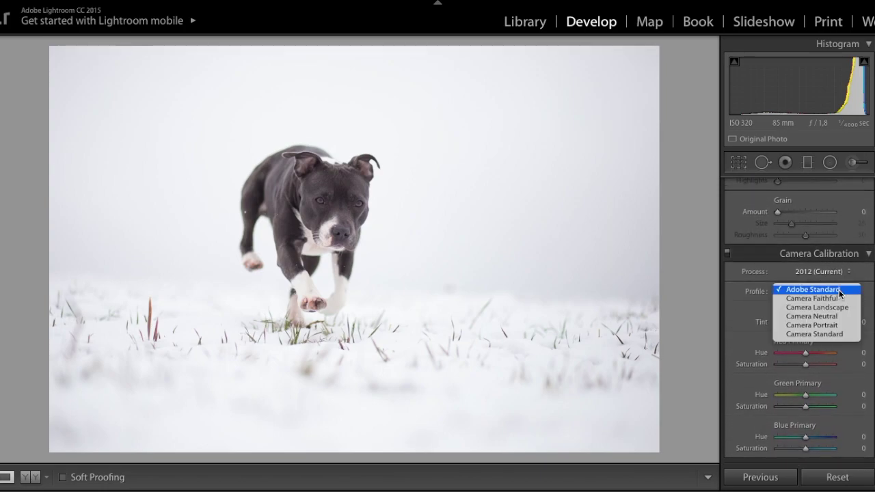
click(835, 326)
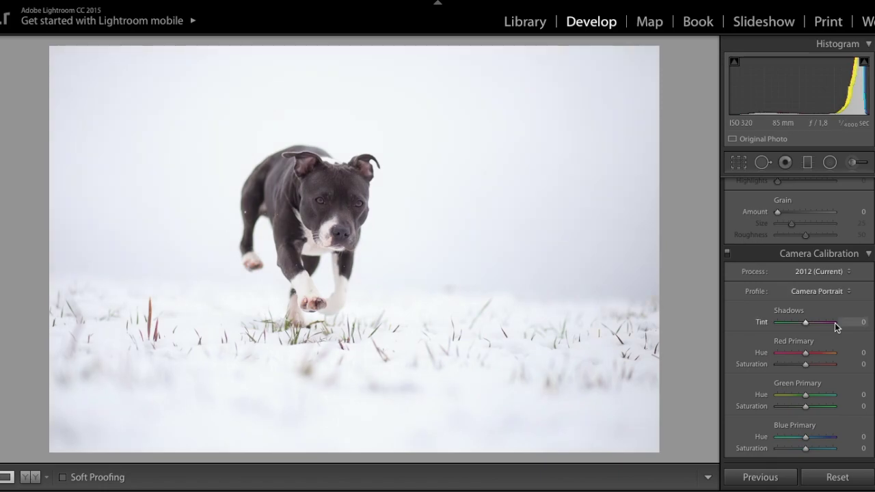
scroll(835, 323, up, 3)
scroll(834, 323, up, 5)
scroll(835, 323, up, 5)
scroll(835, 323, up, 5)
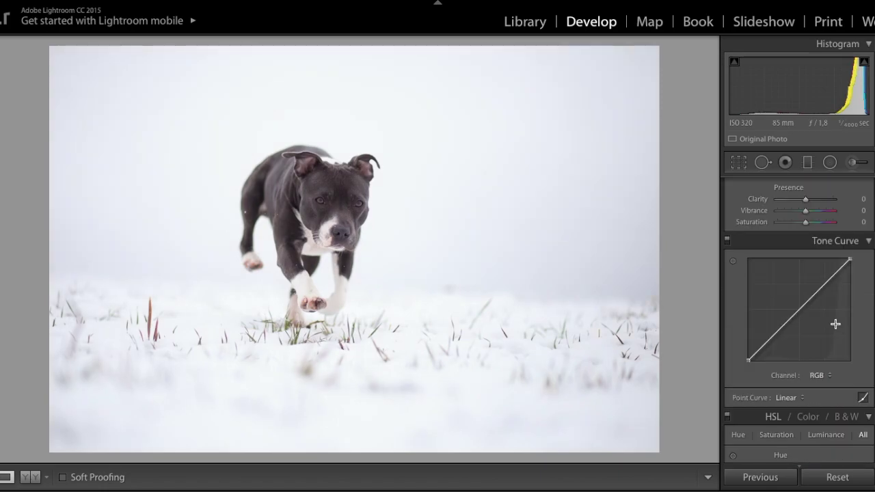
scroll(834, 324, up, 5)
Step: In the Basic panel, set Highlights -66, Shadows +29, Whites +13 and Clarity +27
mouse_move(804, 315)
mouse_down()
mouse_move(781, 312)
mouse_move(813, 327)
mouse_up()
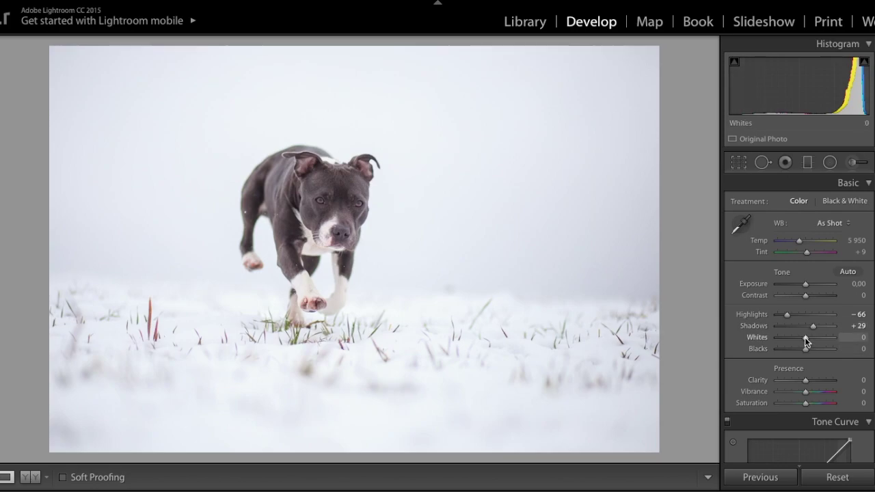
drag(805, 340, 809, 340)
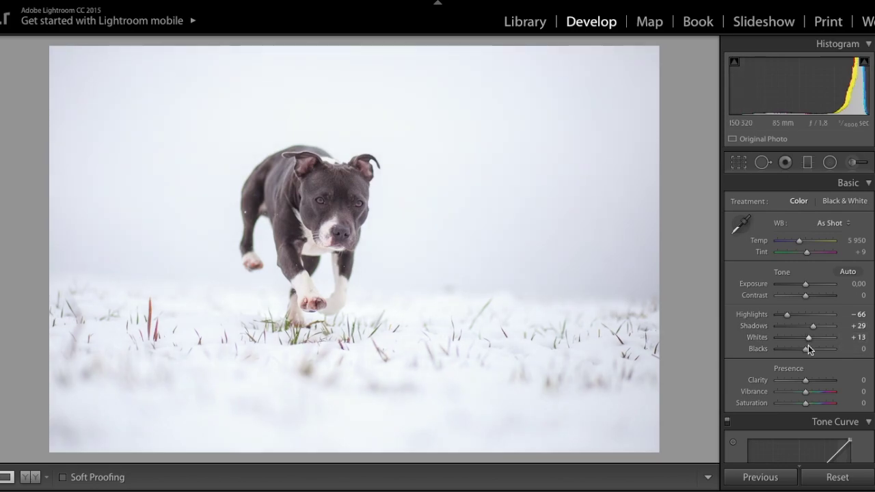
click(812, 380)
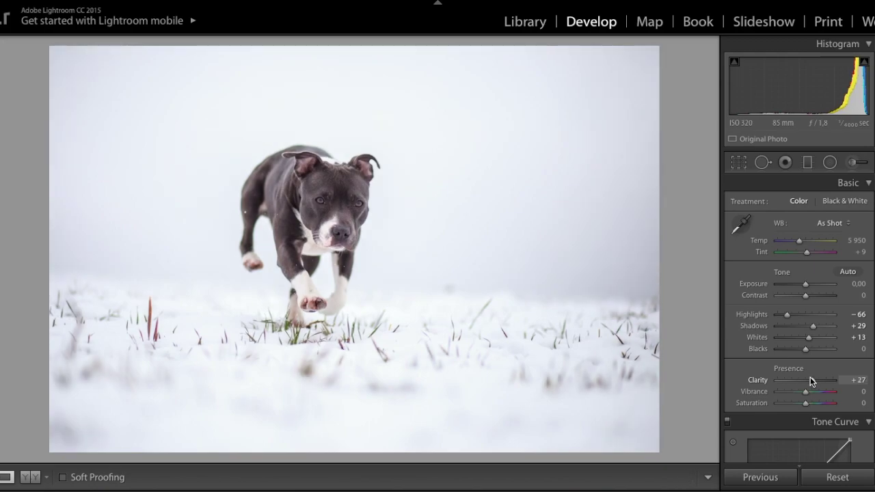
scroll(820, 356, down, 2)
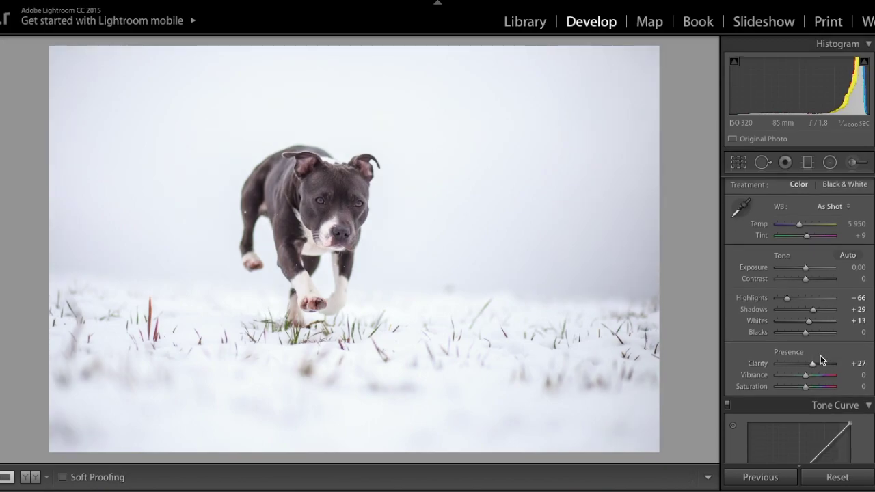
scroll(820, 355, down, 3)
Step: Bend the tone curve up in the upper midtones and pull the deepest shadows down
drag(819, 356, 817, 356)
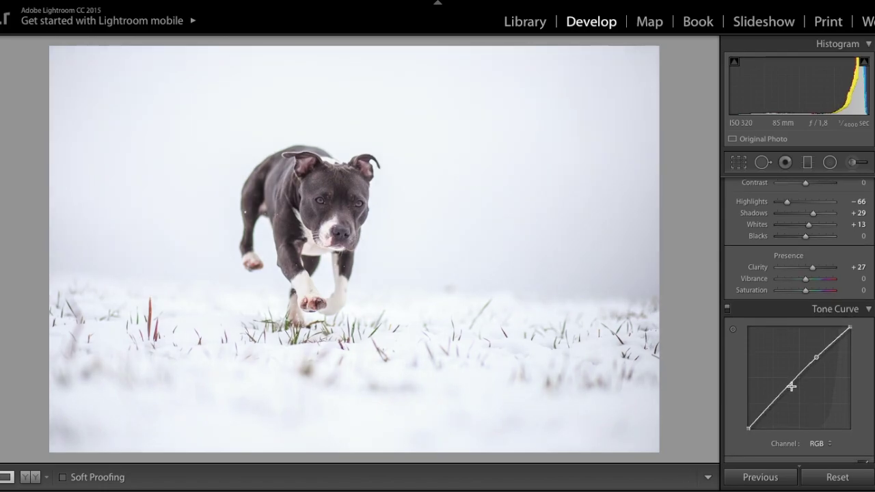
click(771, 405)
drag(757, 419, 758, 422)
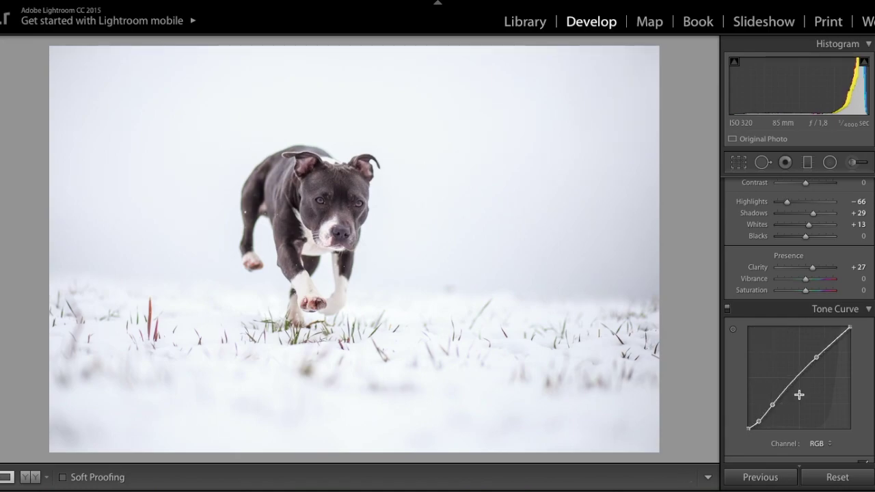
Step: Add and raise tone-curve points in the highlights and midtones, then compare against the original
click(831, 343)
drag(831, 344, 832, 343)
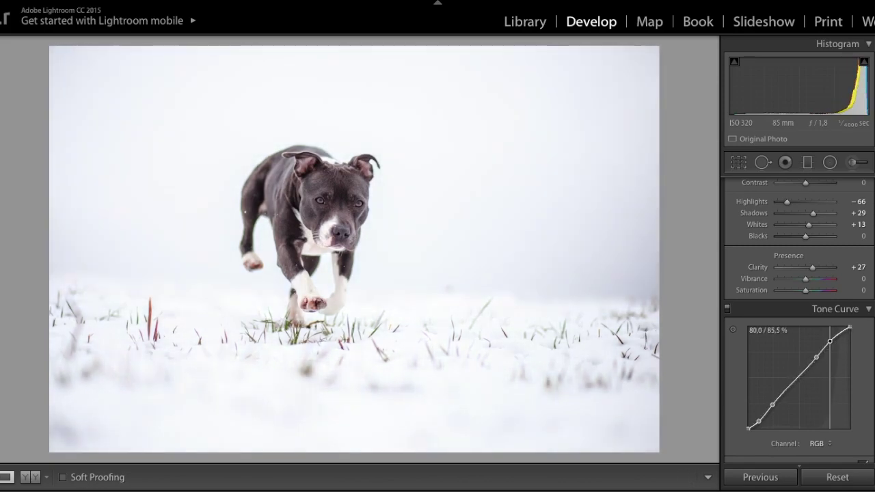
drag(831, 343, 830, 342)
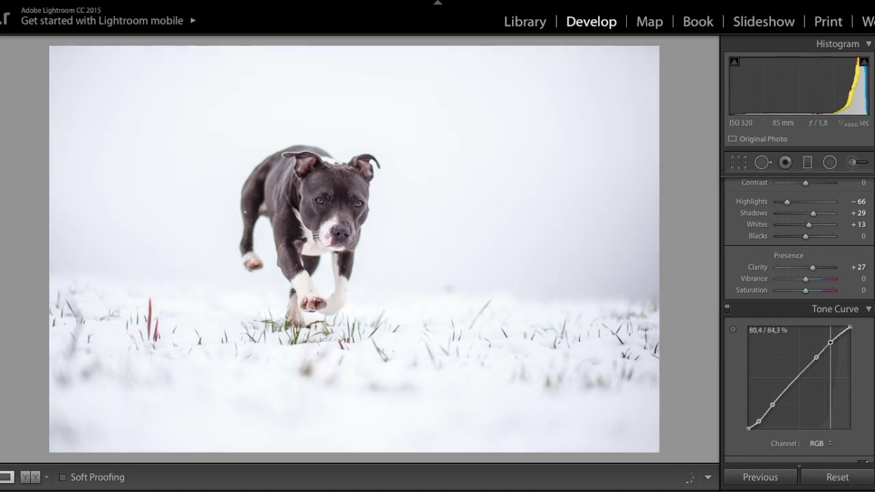
click(795, 382)
drag(794, 380, 792, 377)
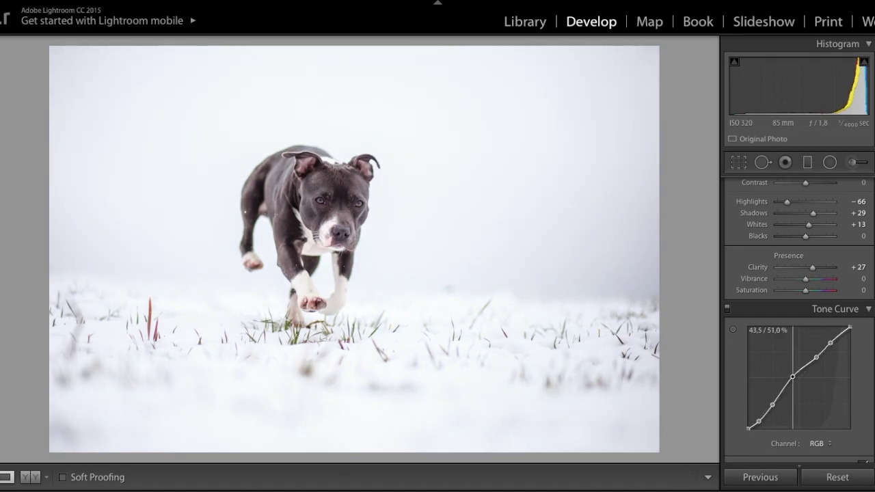
key(backslash)
key(backslash)
key(backslash)
key(backslash)
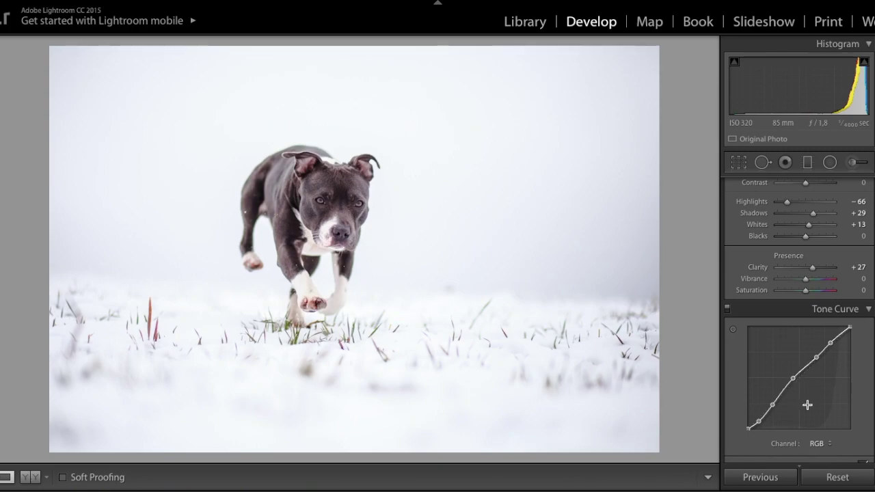
scroll(803, 400, down, 5)
Step: With the HSL Saturation targeted tool, set Red +43, Orange -3, Purple -8 and Magenta -66
scroll(809, 404, down, 3)
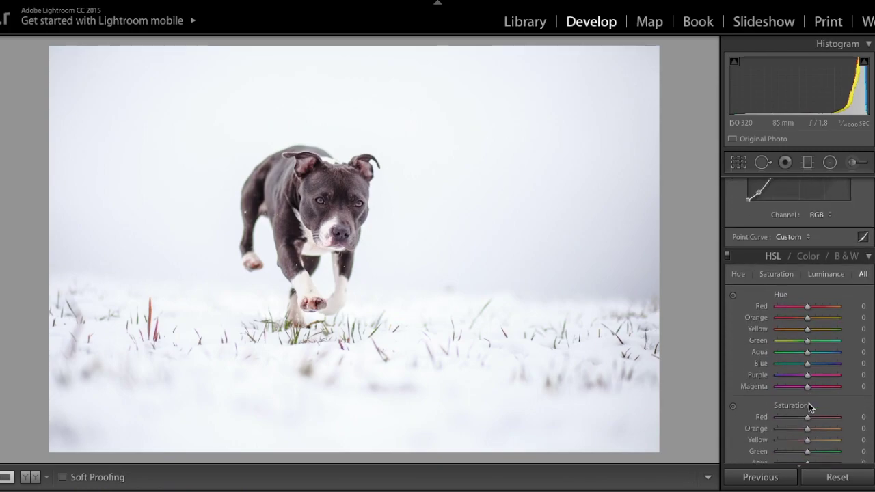
scroll(809, 403, down, 3)
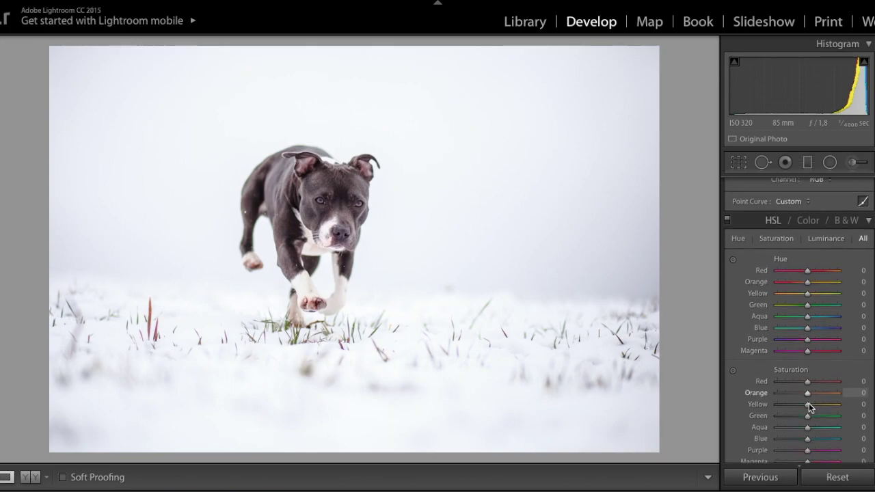
click(731, 348)
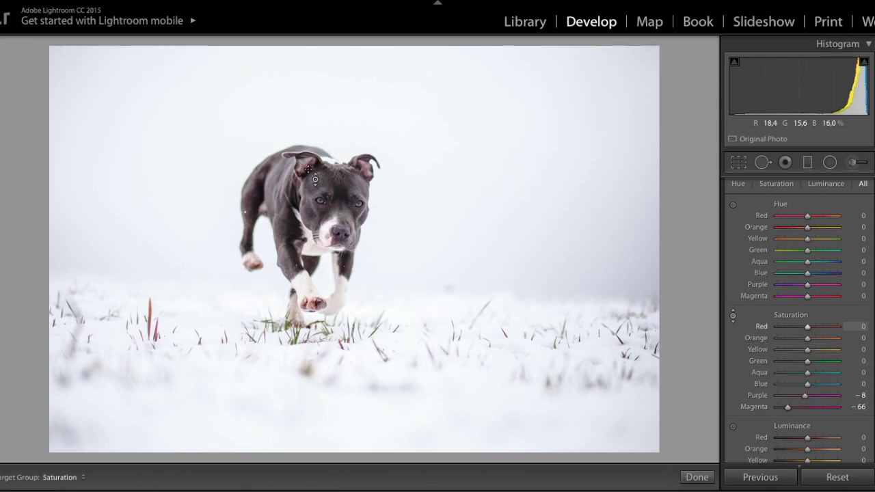
drag(151, 322, 150, 293)
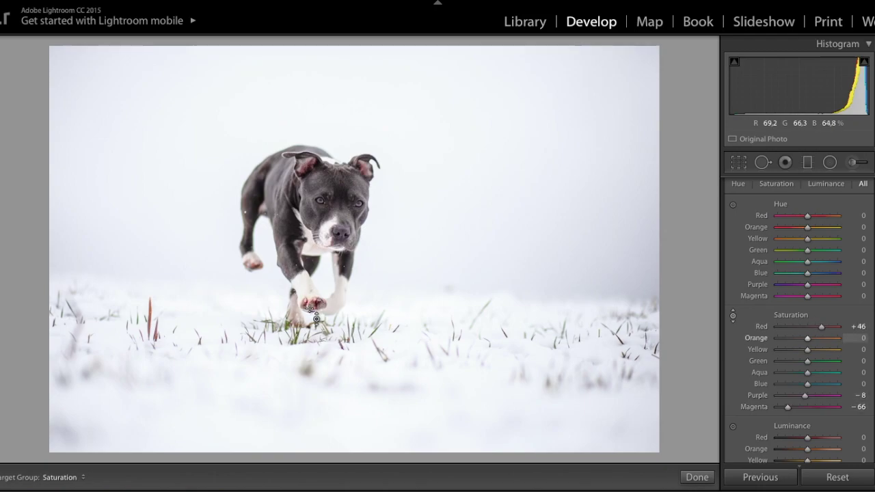
drag(150, 322, 151, 341)
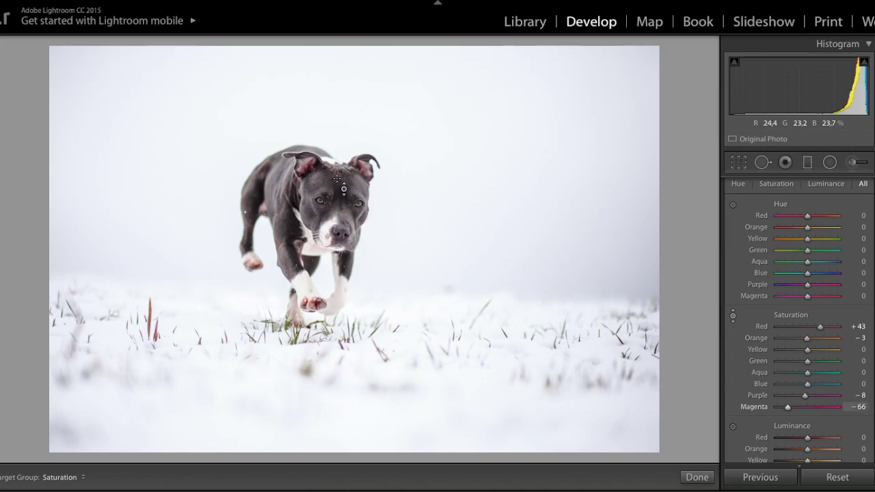
key(ctrl+minus)
Step: Zoom in on the dog's face and lower saturation to Red -11 and Orange -9
key(ctrl+equal)
key(ctrl+equal)
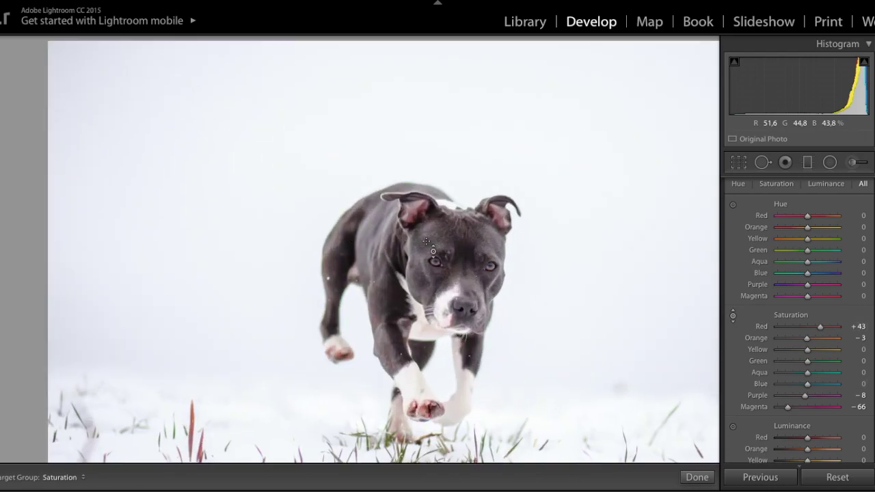
key(ctrl+equal)
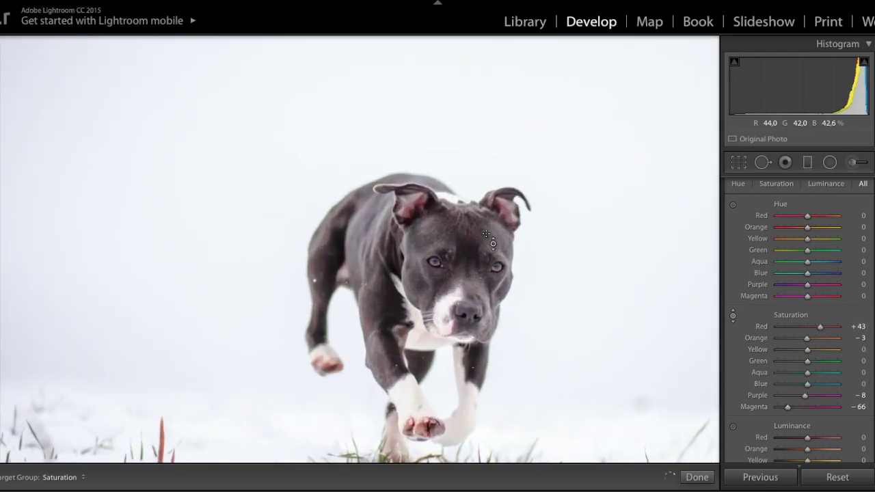
key(ctrl+equal)
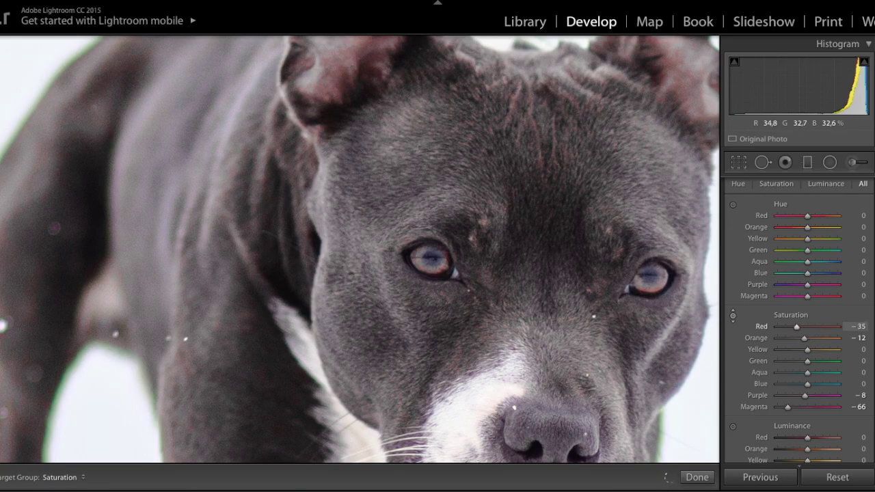
key(Up)
key(Up)
key(Up)
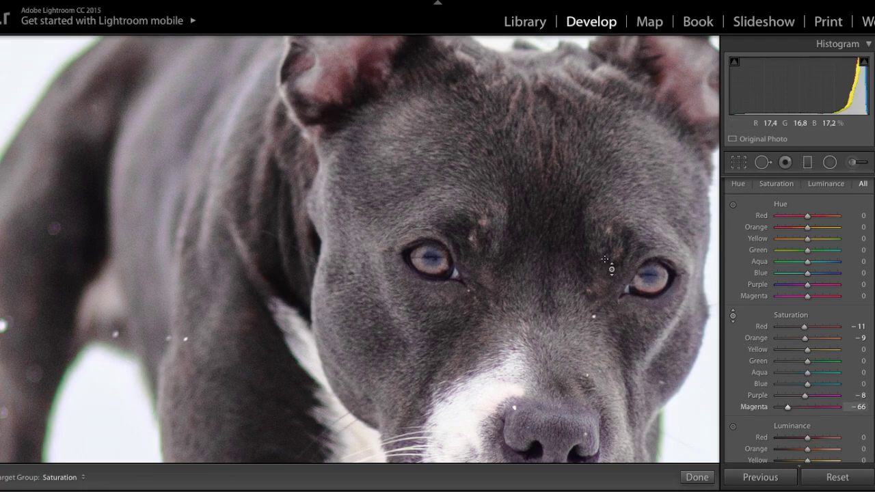
click(852, 163)
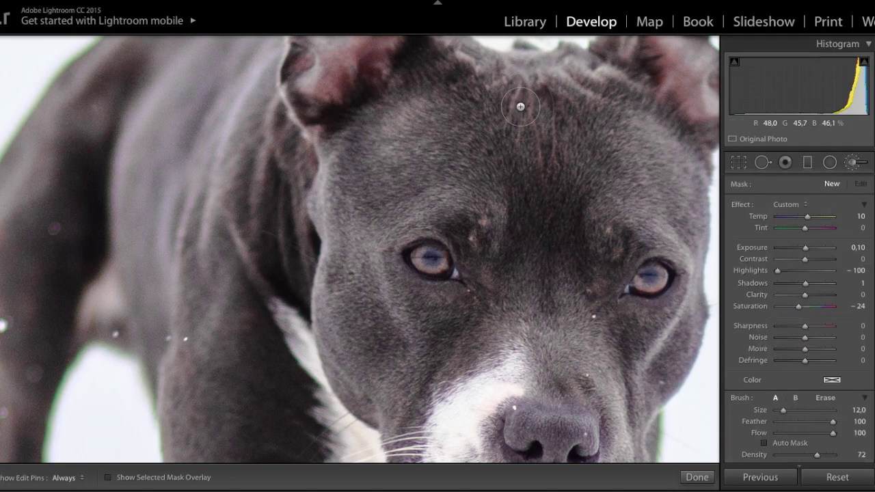
Step: Paint an adjustment brush stroke on the dog's ear and raise its saturation to 36
drag(339, 76, 374, 43)
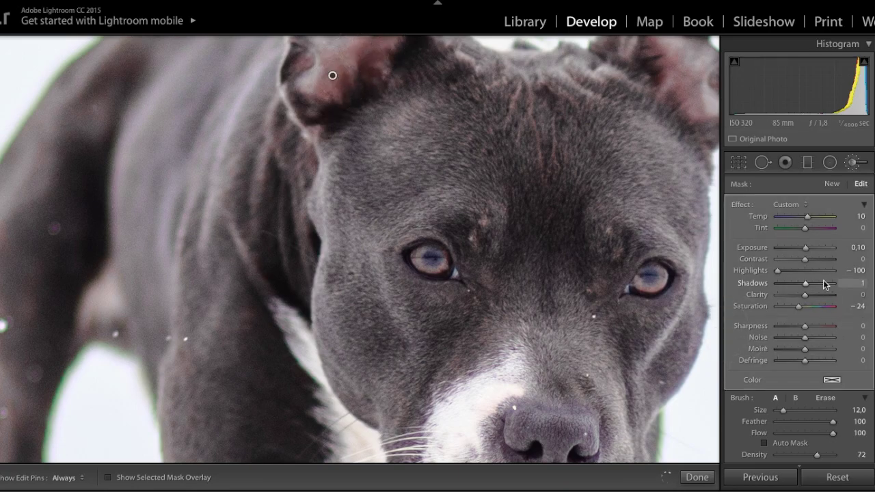
drag(798, 306, 815, 307)
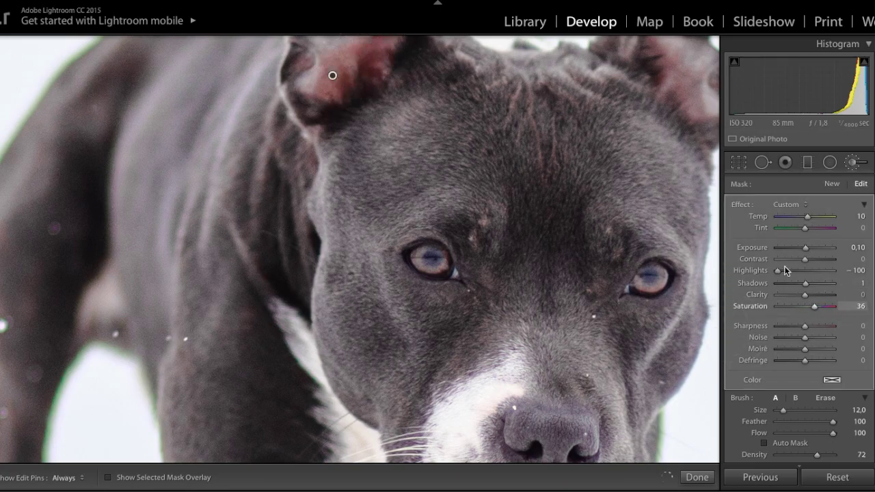
key(h)
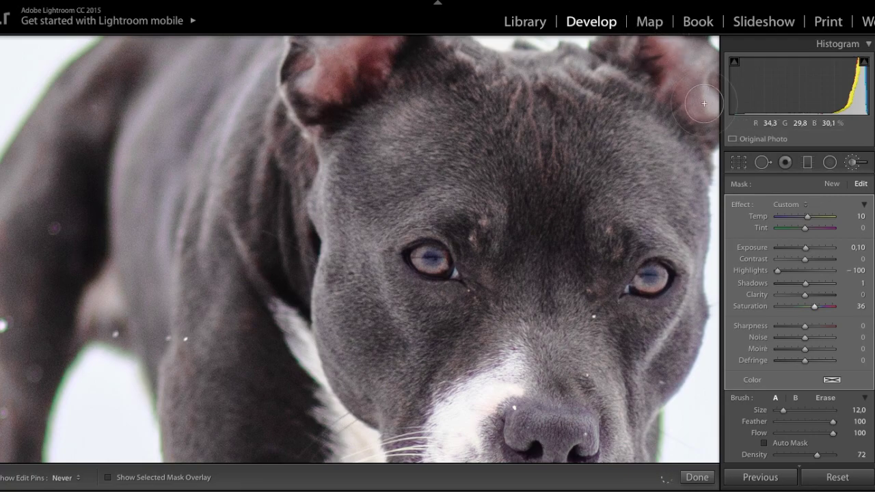
key(h)
key(h)
key(h)
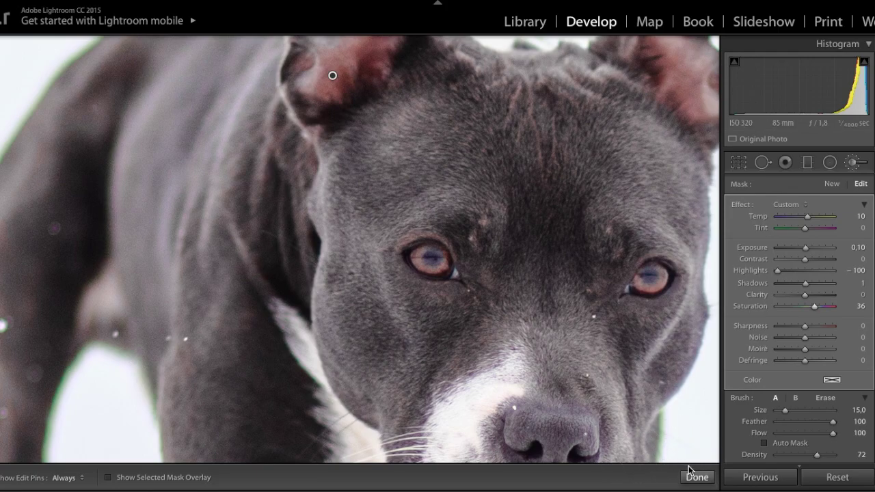
Step: Extend the brush mask over the dog, zooming in to check the left leg
click(592, 336)
key(z)
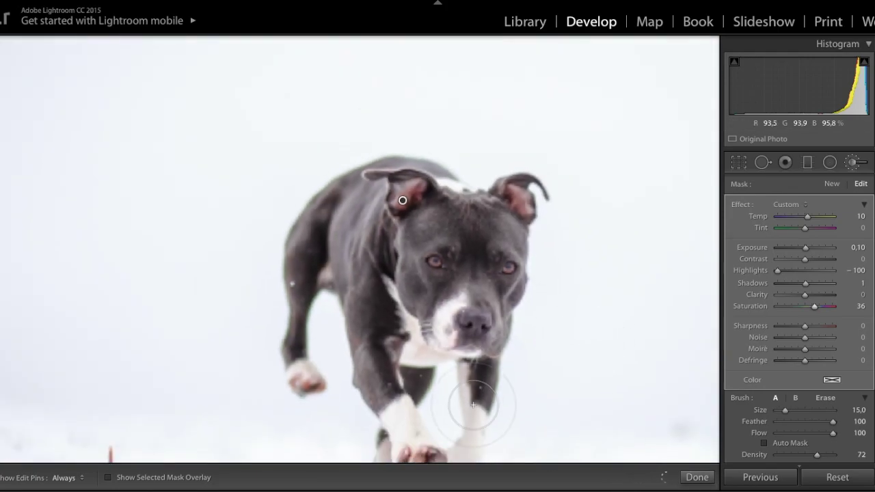
scroll(581, 440, up, 3)
scroll(582, 440, down, 1)
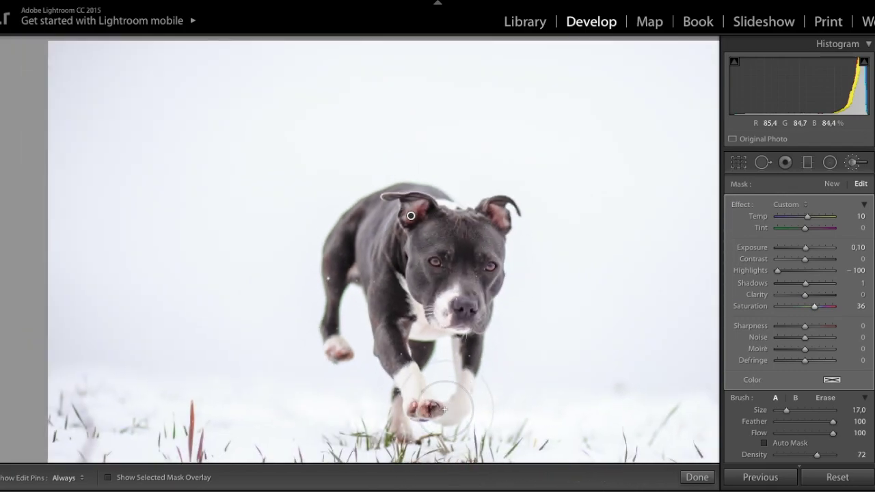
key(z)
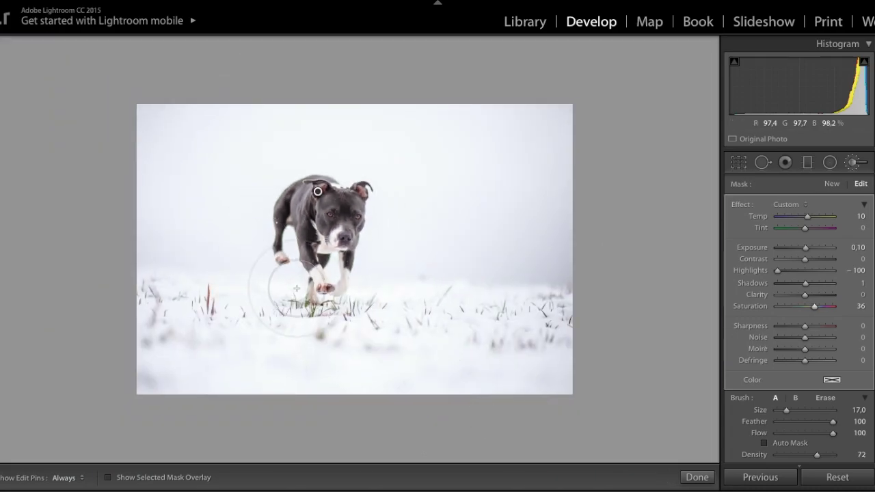
key(z)
scroll(294, 287, down, 4)
scroll(292, 284, down, 4)
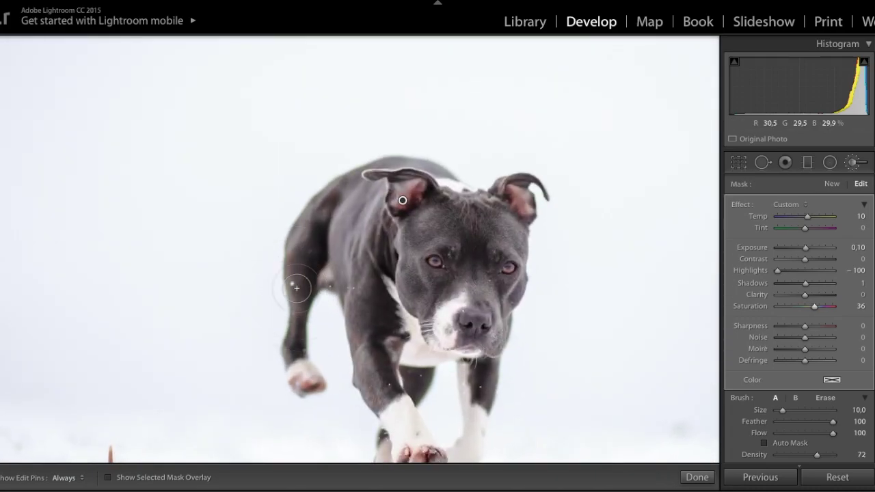
key(z)
key(h)
key(h)
key(h)
key(h)
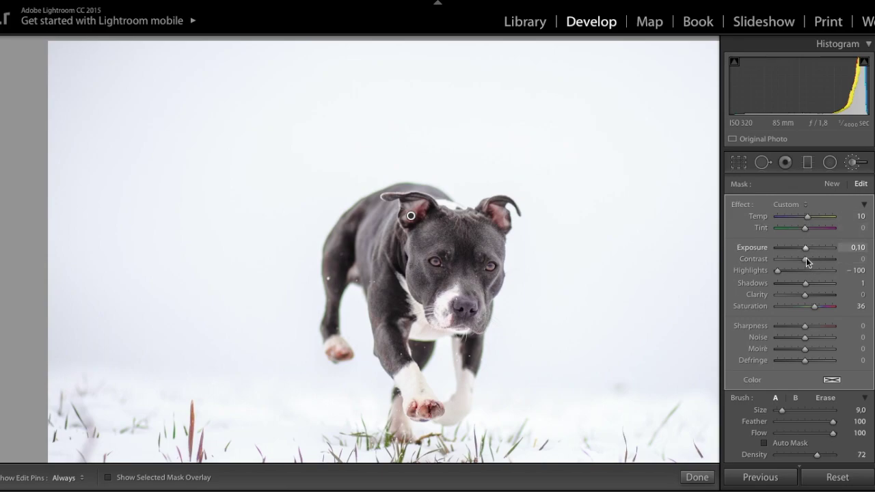
Step: Set the brushed area's saturation to 32 and close the brush
drag(804, 305, 810, 304)
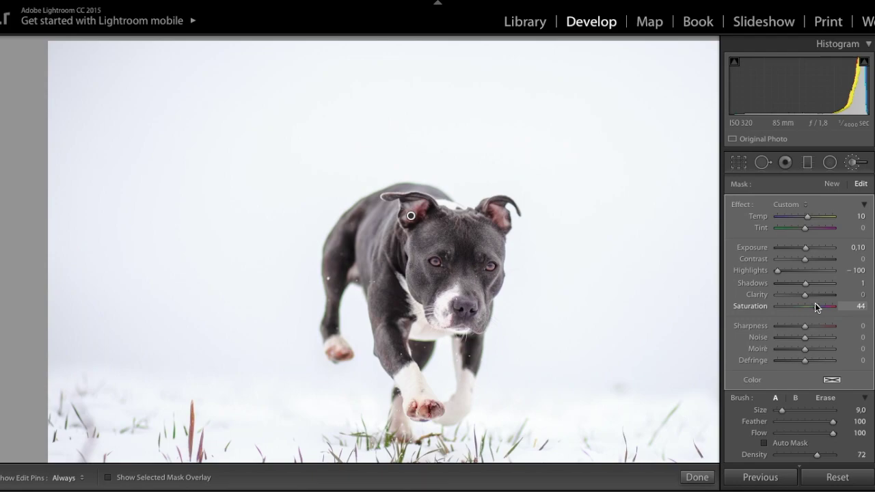
drag(815, 303, 812, 304)
click(696, 477)
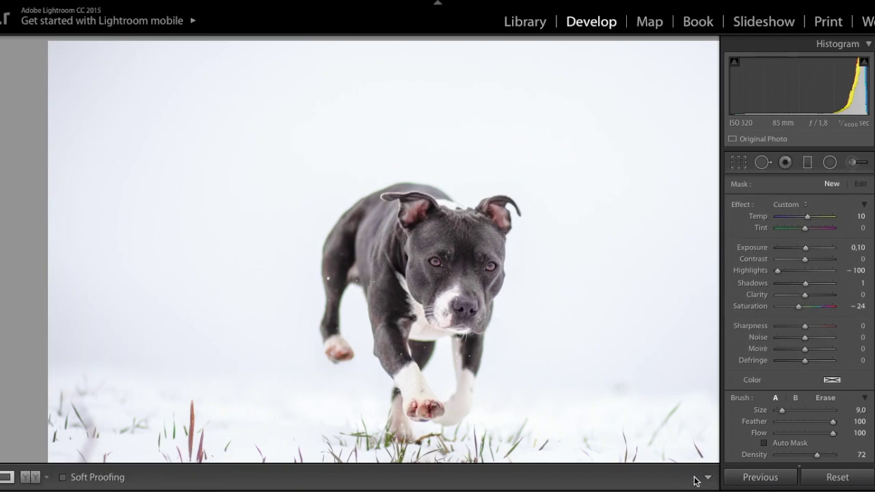
Step: Paint a new brush mask over the dog's head with Saturation -89 and close it
click(852, 162)
key(h)
click(460, 226)
key(h)
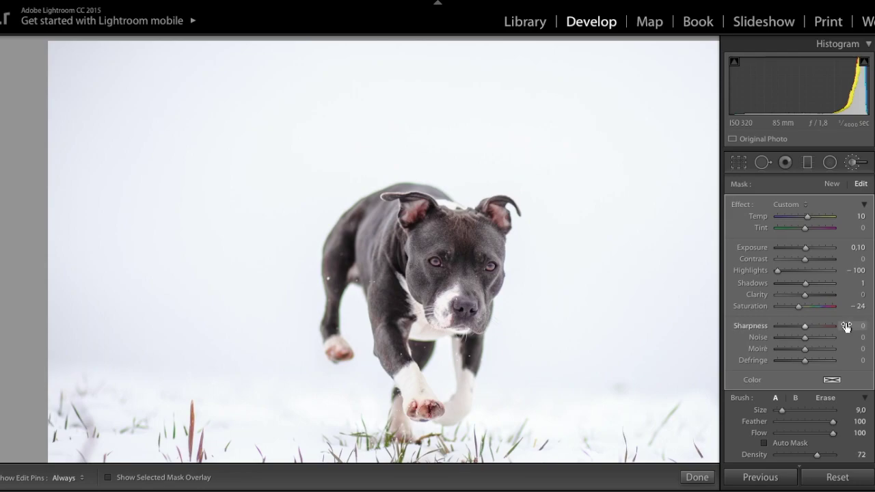
drag(802, 305, 779, 306)
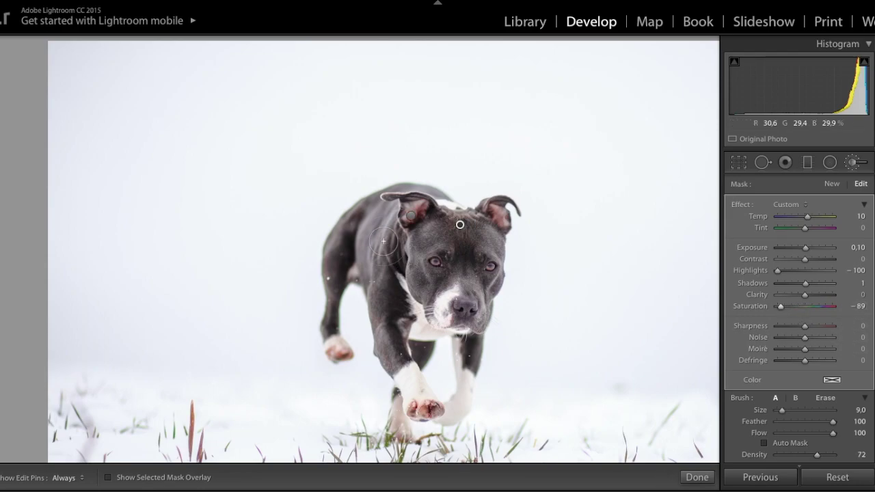
key(h)
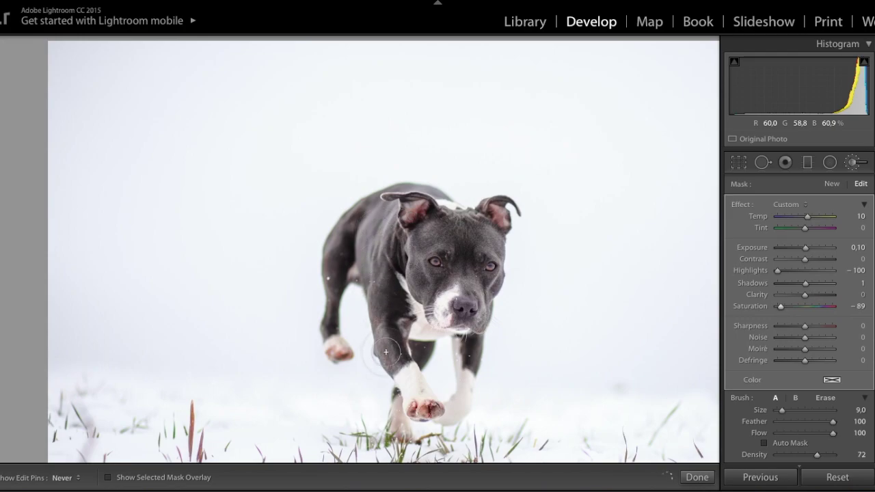
key(h)
key(h)
key(h)
key(h)
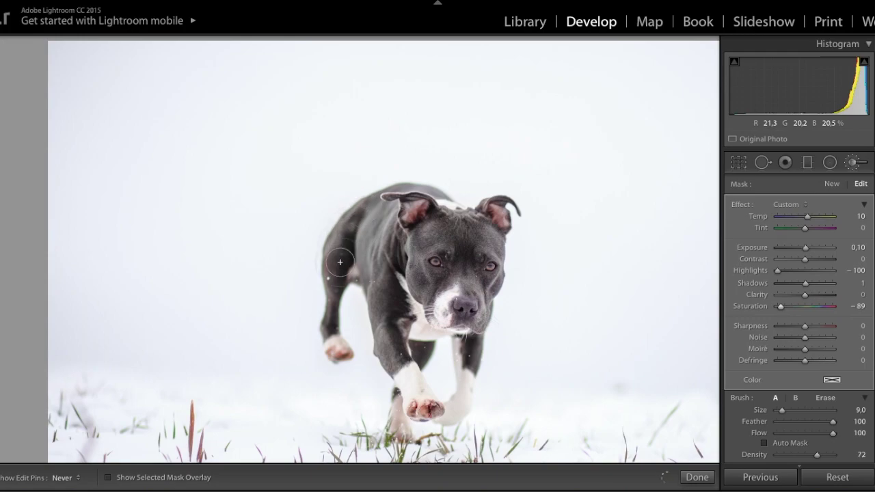
key(h)
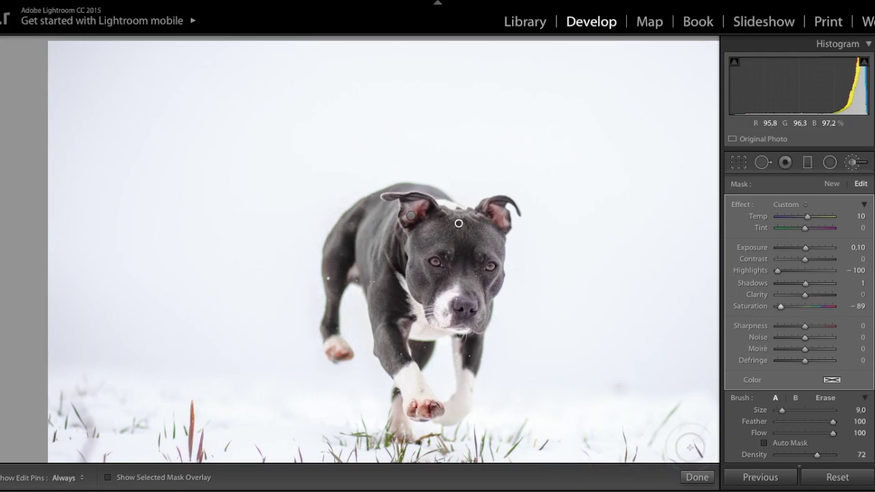
key(h)
key(h)
key(h)
key(h)
key(h)
key(h)
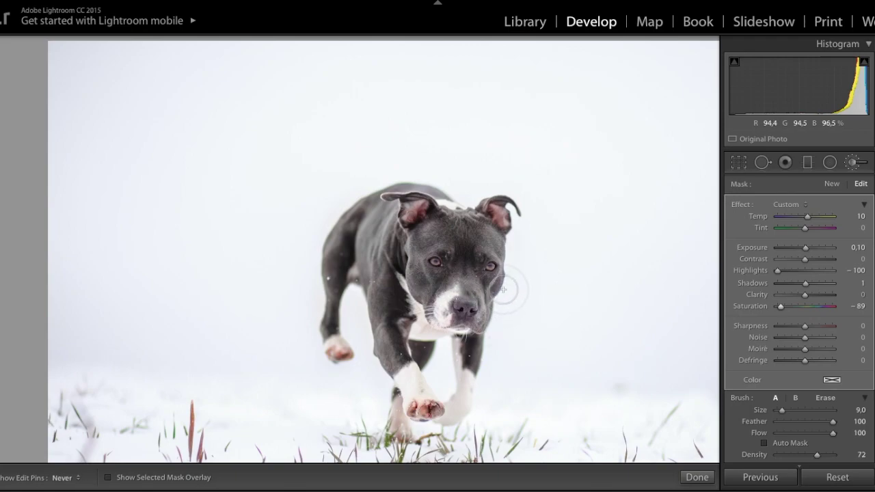
click(701, 478)
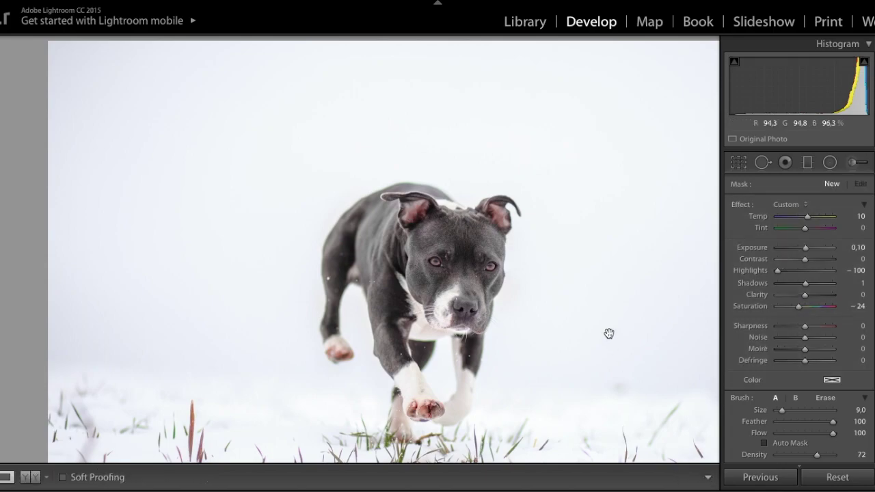
Step: Compare the edit with the original photo and fit the whole image in view
key(backslash)
key(backslash)
key(backslash)
click(527, 317)
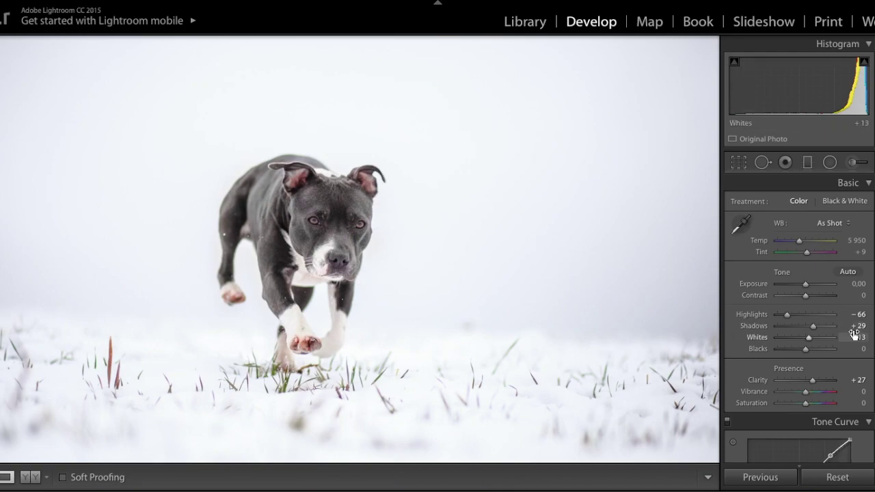
scroll(834, 355, down, 2)
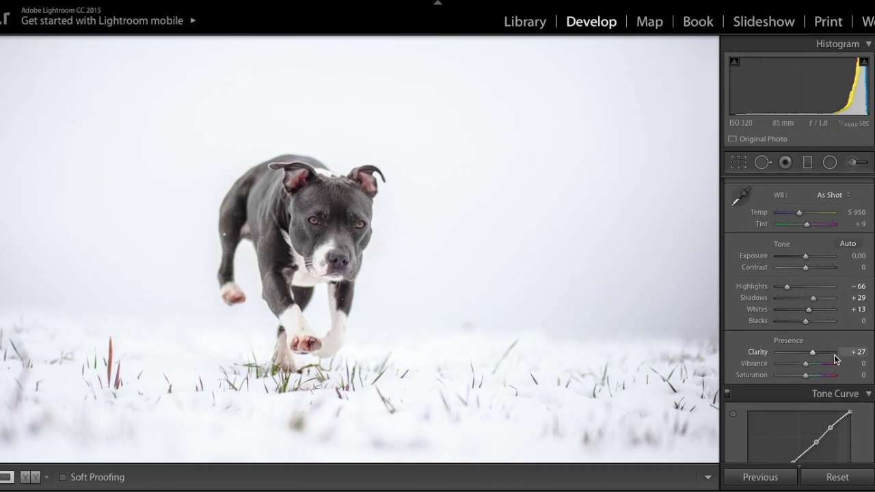
scroll(834, 355, down, 1)
scroll(792, 314, down, 10)
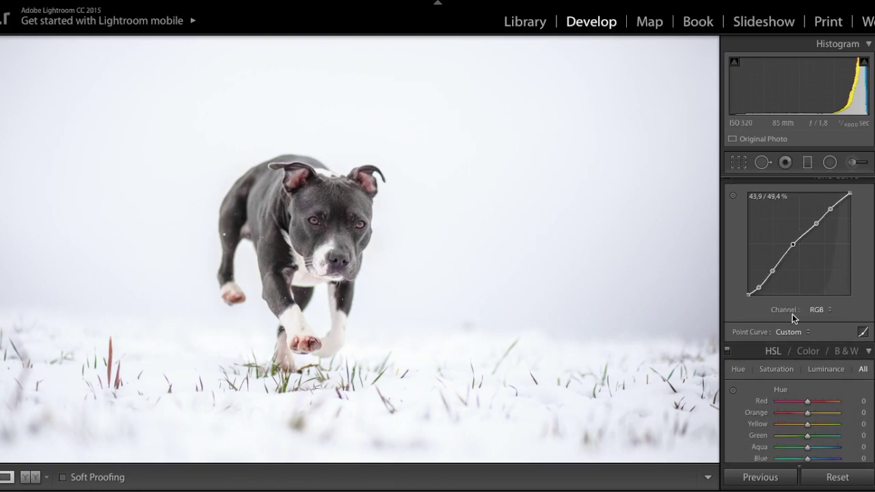
Step: With the HSL Luminance targeted tool, brighten the dog's red tones to Red +41
scroll(793, 314, down, 4)
click(464, 295)
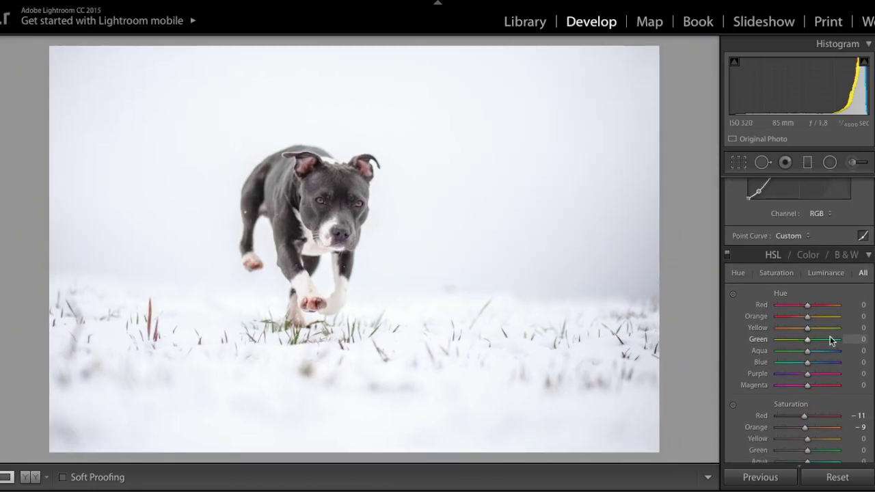
scroll(829, 336, down, 10)
scroll(830, 337, down, 2)
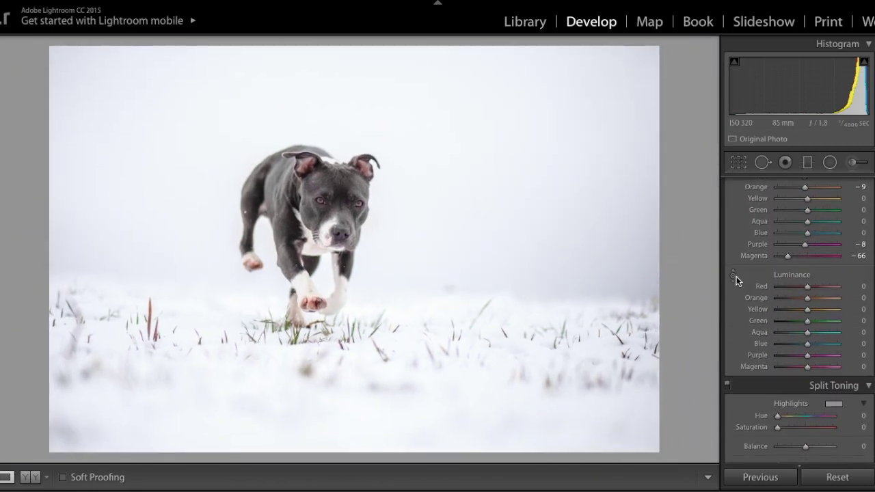
click(734, 275)
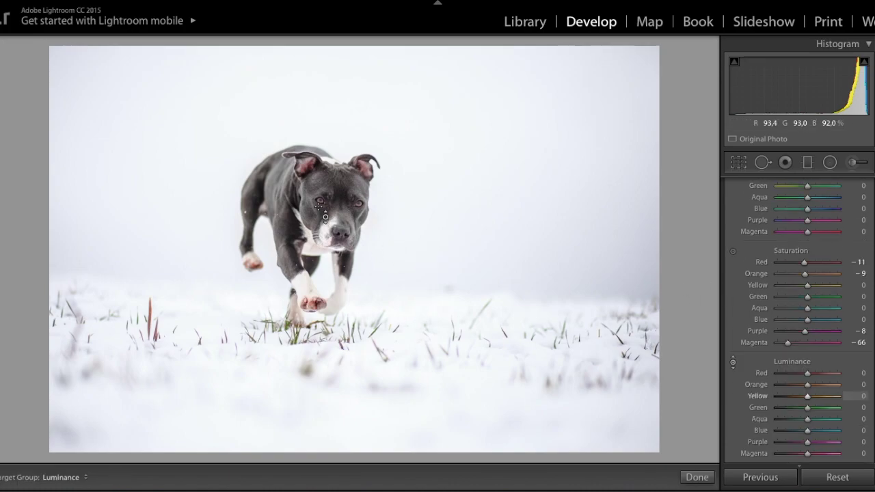
drag(320, 206, 320, 154)
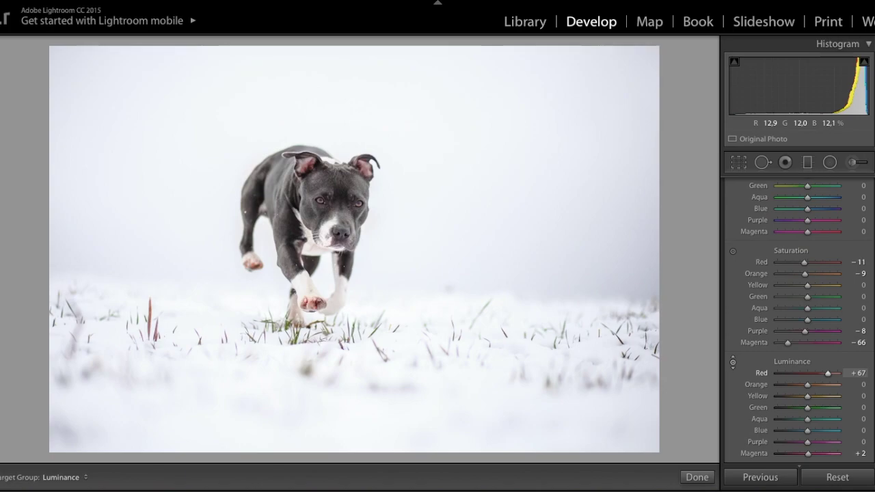
mouse_move(320, 156)
mouse_down()
mouse_move(320, 191)
mouse_move(332, 184)
mouse_up()
mouse_move(338, 188)
mouse_down()
mouse_move(292, 232)
mouse_move(292, 220)
mouse_up()
Step: Raise the snow's blue luminance to Blue +15, with Aqua +2 and Magenta +1
mouse_move(388, 339)
mouse_down()
mouse_move(388, 372)
mouse_move(389, 349)
mouse_up()
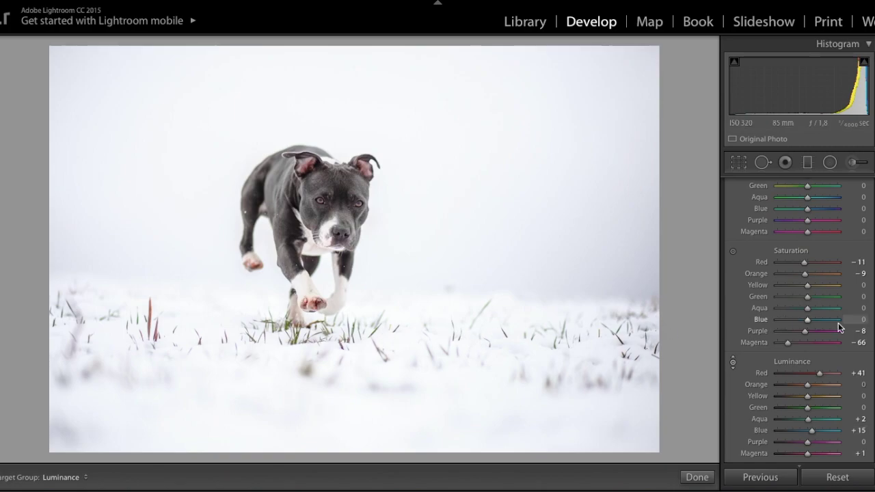
scroll(832, 315, down, 4)
scroll(832, 315, down, 1)
scroll(832, 315, down, 1)
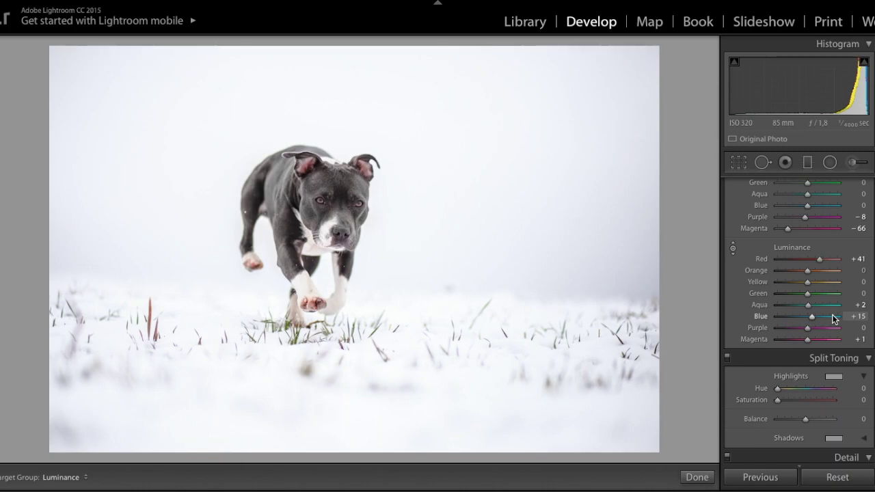
scroll(832, 315, up, 4)
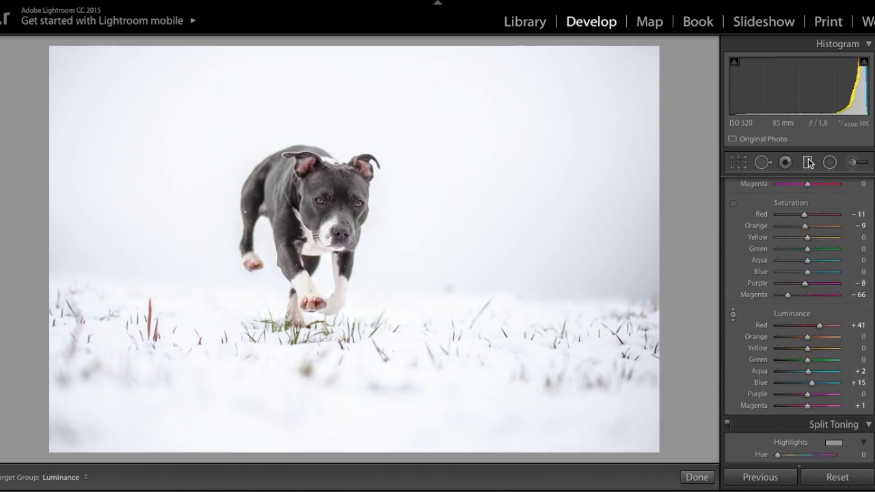
Step: Drag a graduated filter down the upper sky with Temp -37 and Highlights -27, then apply it
click(808, 162)
drag(374, 39, 378, 166)
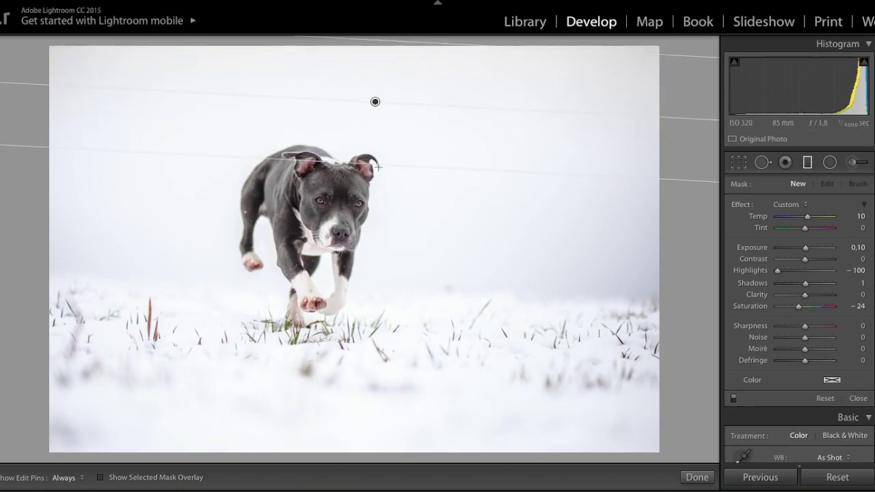
drag(378, 166, 378, 171)
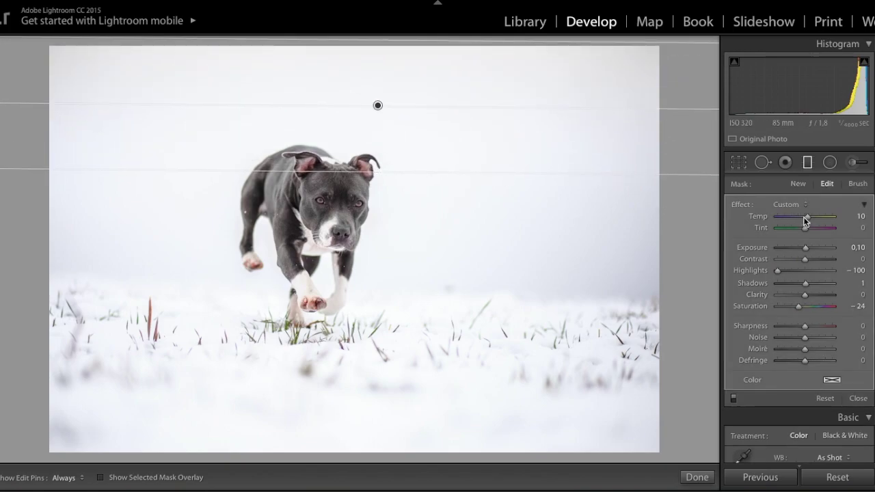
drag(775, 272, 795, 272)
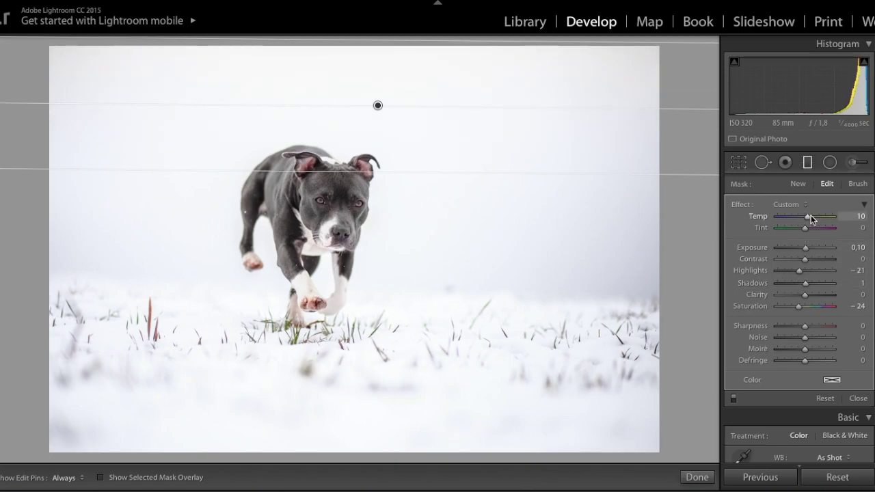
drag(808, 216, 794, 216)
drag(800, 271, 797, 271)
mouse_move(443, 177)
mouse_down()
mouse_move(443, 205)
mouse_move(449, 144)
mouse_move(445, 219)
mouse_move(446, 197)
mouse_up()
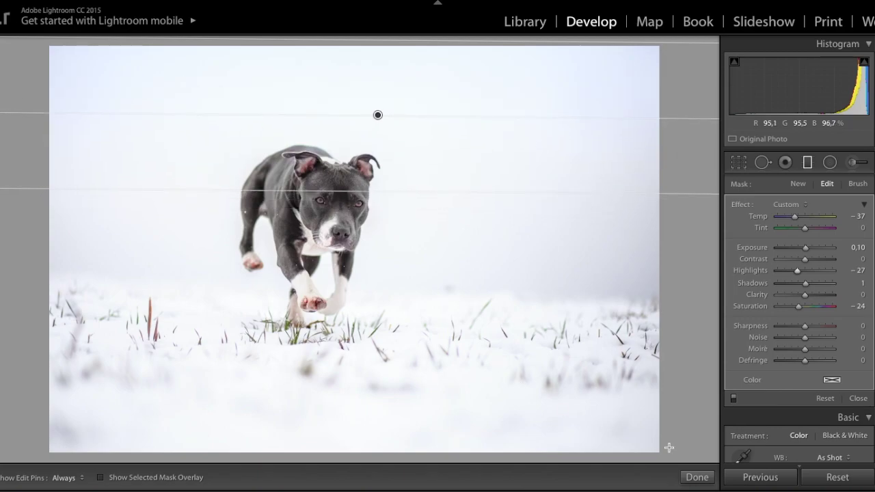
click(692, 476)
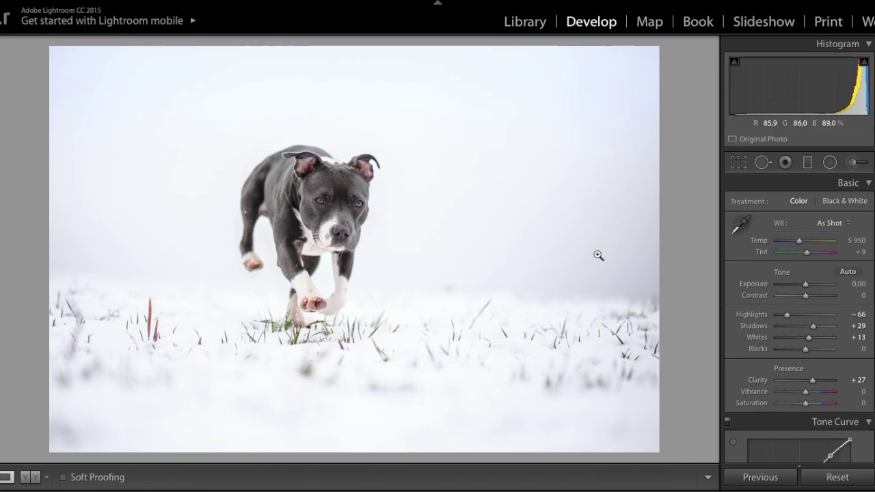
Step: Draw an elliptical radial filter and centre it on the dog
click(830, 165)
drag(218, 167, 374, 301)
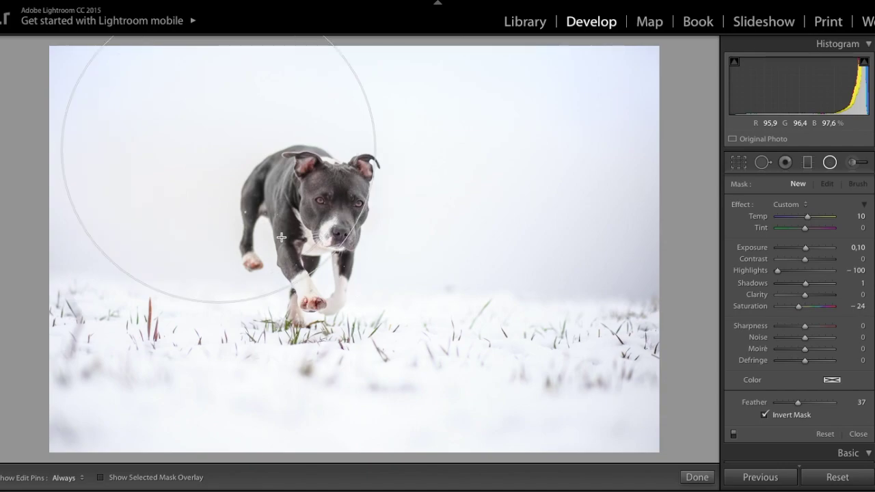
drag(274, 231, 374, 333)
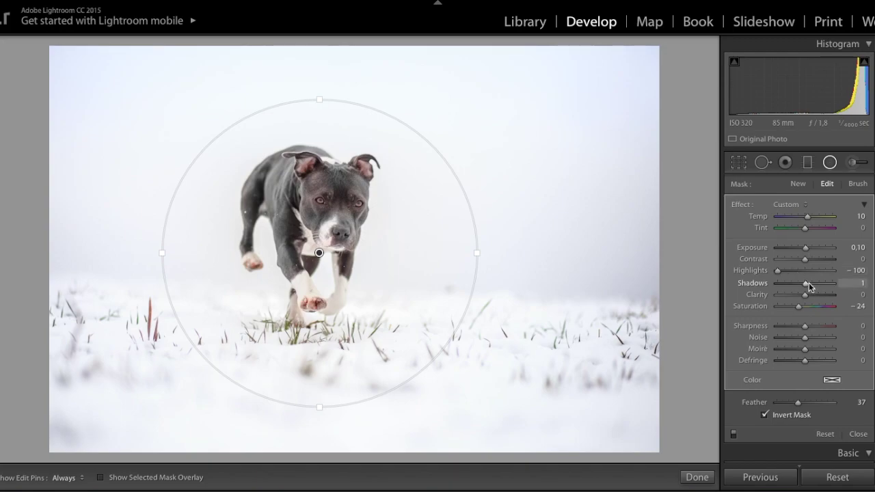
Step: Set the surrounding area's Shadows to 11 and Saturation to about -46
drag(807, 283, 810, 283)
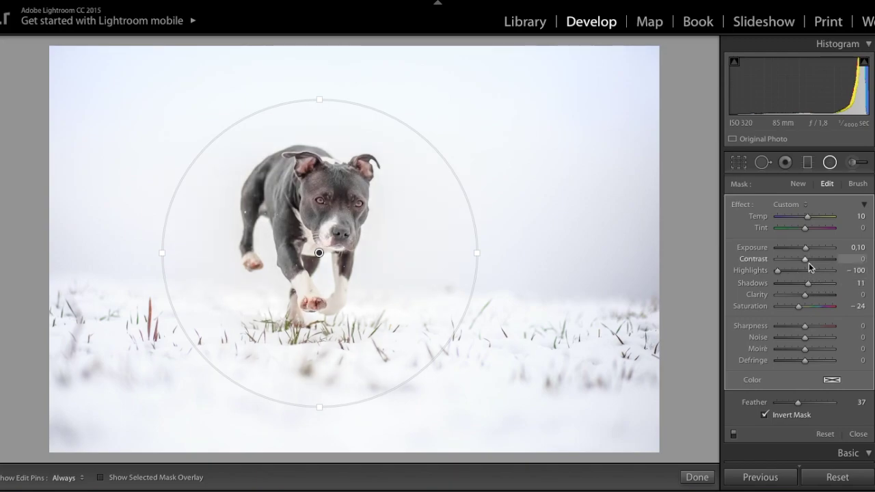
drag(799, 307, 793, 309)
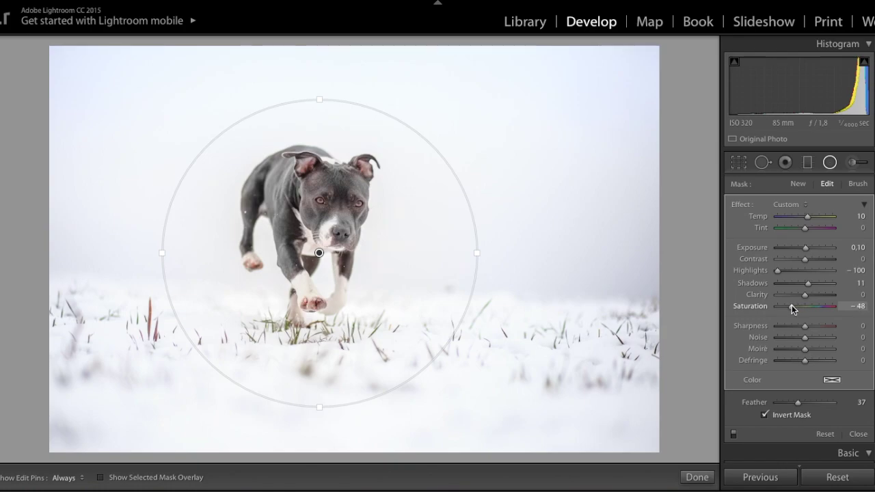
drag(788, 307, 794, 308)
mouse_move(793, 303)
mouse_down()
mouse_move(803, 306)
mouse_move(792, 301)
mouse_up()
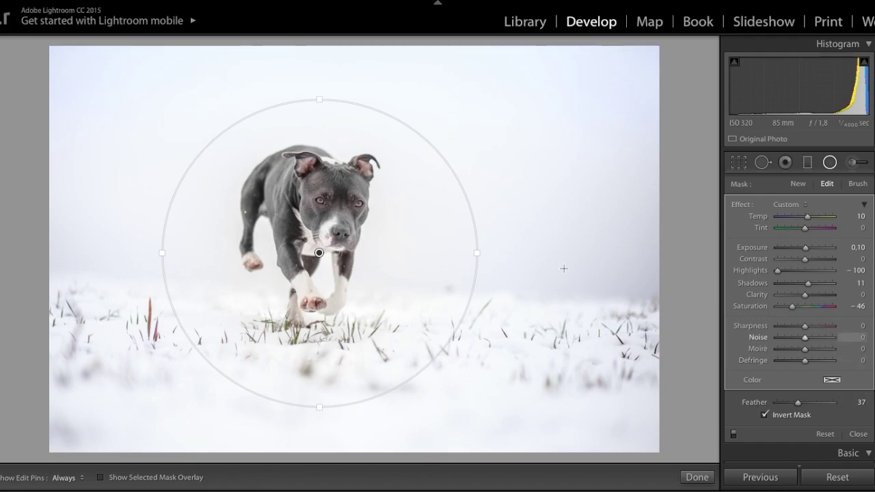
drag(373, 242, 570, 242)
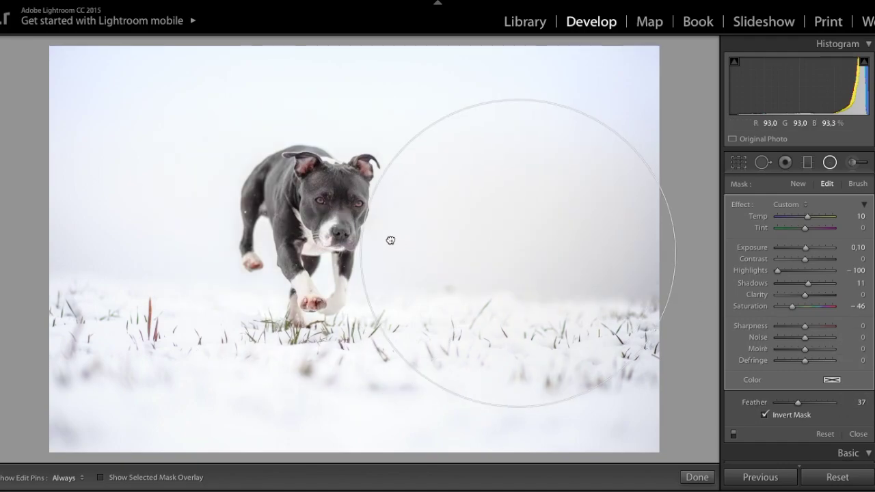
Step: Undo the accidental filter move, then set Shadows 5 and Saturation -48
key(ctrl+z)
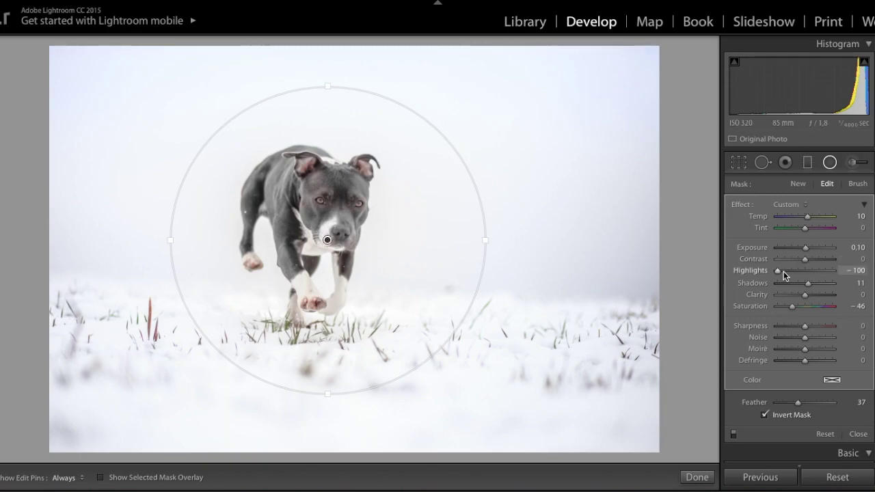
mouse_move(809, 286)
mouse_down()
mouse_move(785, 286)
mouse_move(804, 286)
mouse_up()
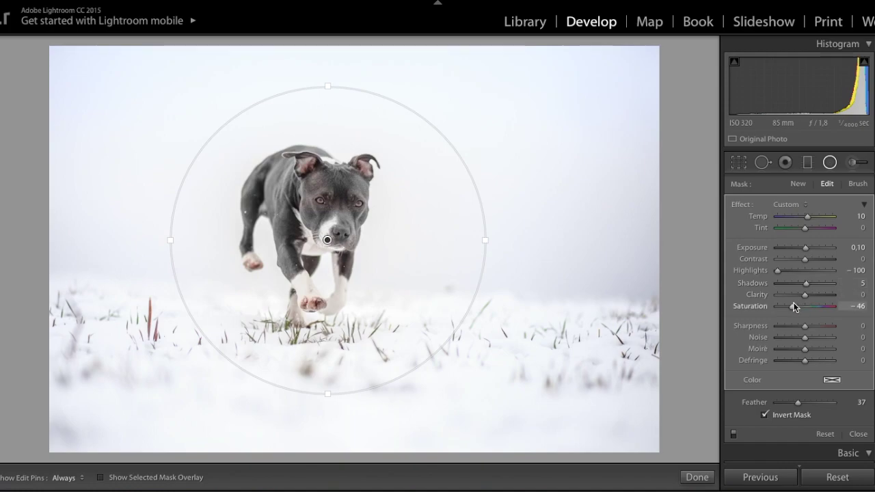
drag(791, 307, 793, 306)
drag(790, 305, 793, 306)
drag(789, 306, 790, 306)
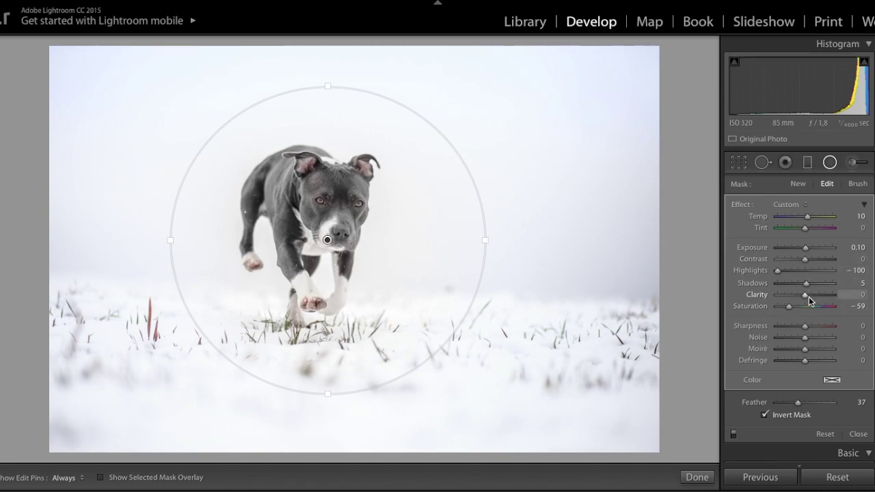
Step: Set the radial filter's Clarity to 12 and finish the filter
drag(808, 296, 810, 296)
drag(808, 296, 806, 296)
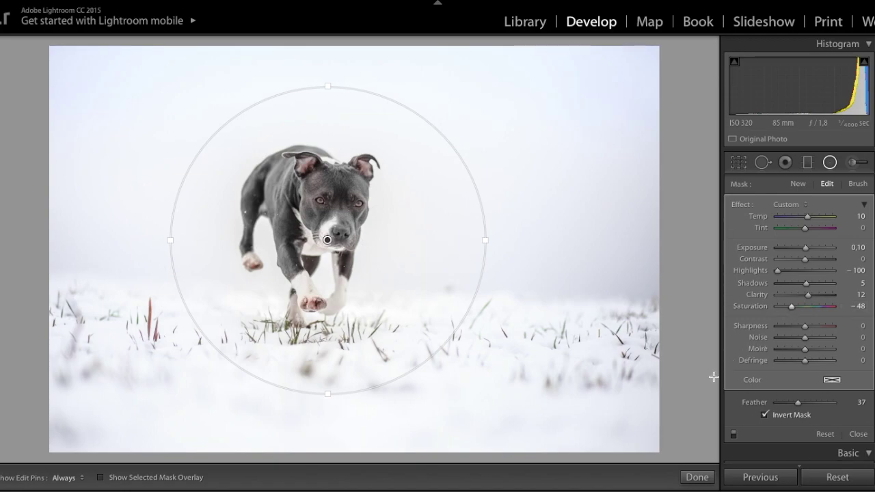
click(696, 477)
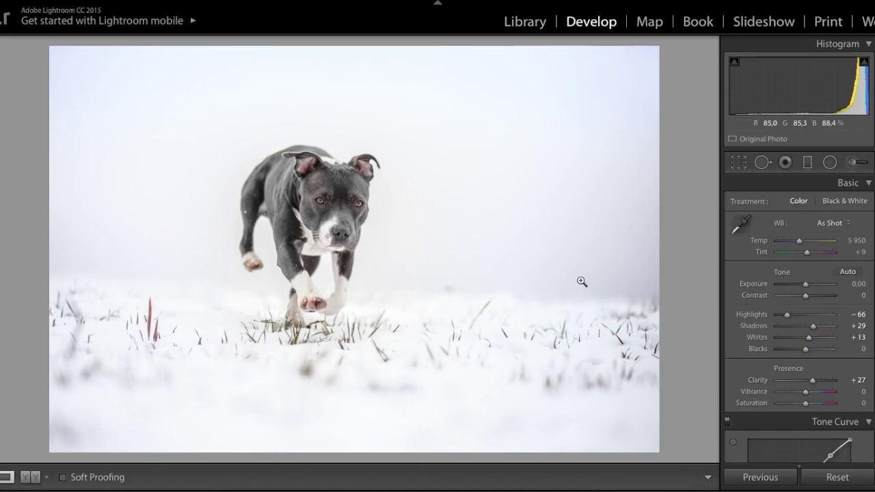
Step: Compare with the original, then zoom in close on the dog's face and eyes
key(backslash)
key(backslash)
key(backslash)
key(backslash)
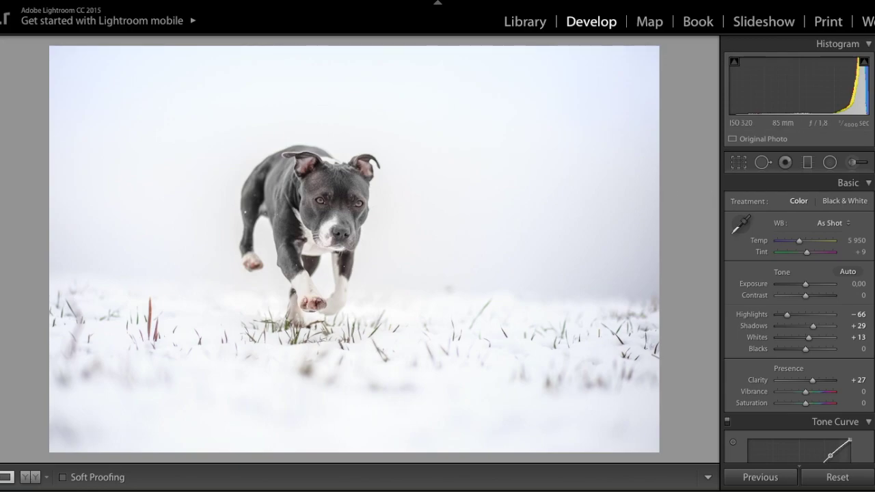
click(316, 194)
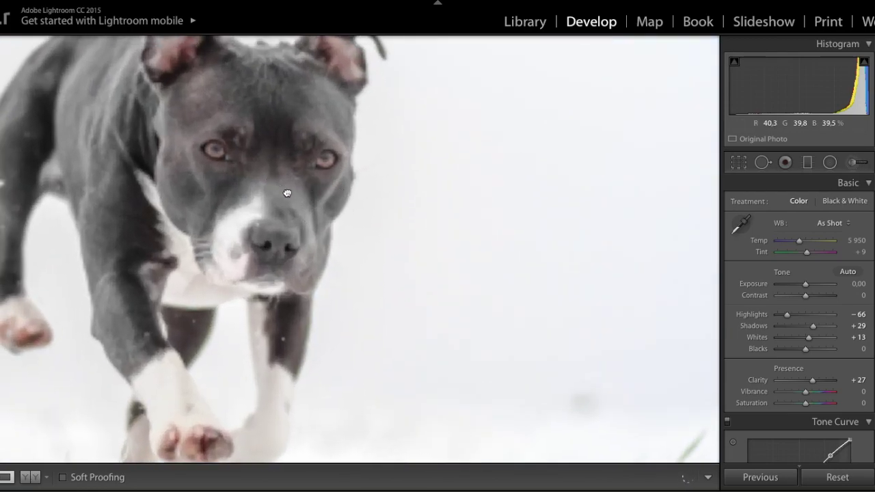
mouse_move(336, 190)
mouse_down()
mouse_move(406, 287)
mouse_move(401, 293)
mouse_up()
key(ctrl+equal)
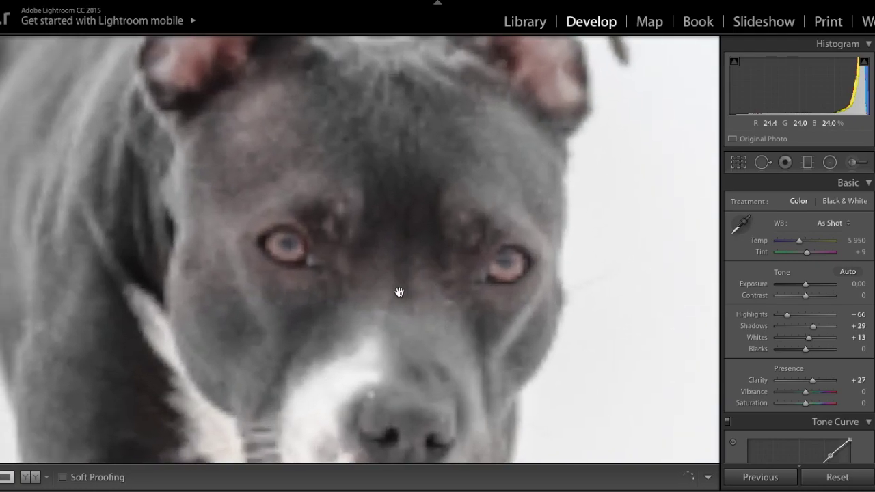
Step: Set the existing face brush adjustment to Saturation -69 and close the brush
click(854, 162)
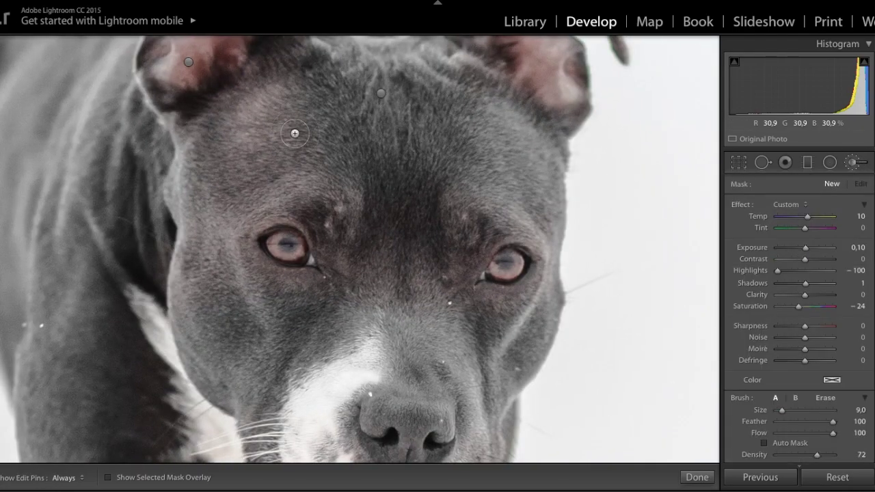
scroll(406, 175, up, 4)
key(h)
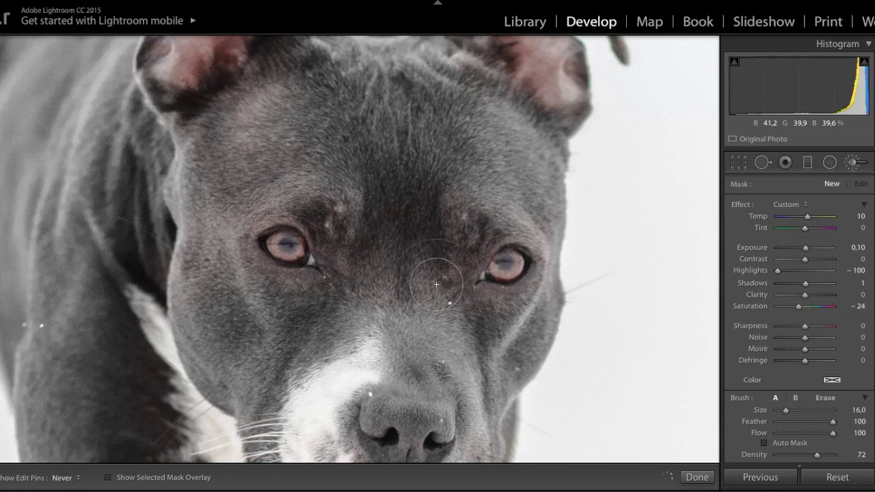
key(h)
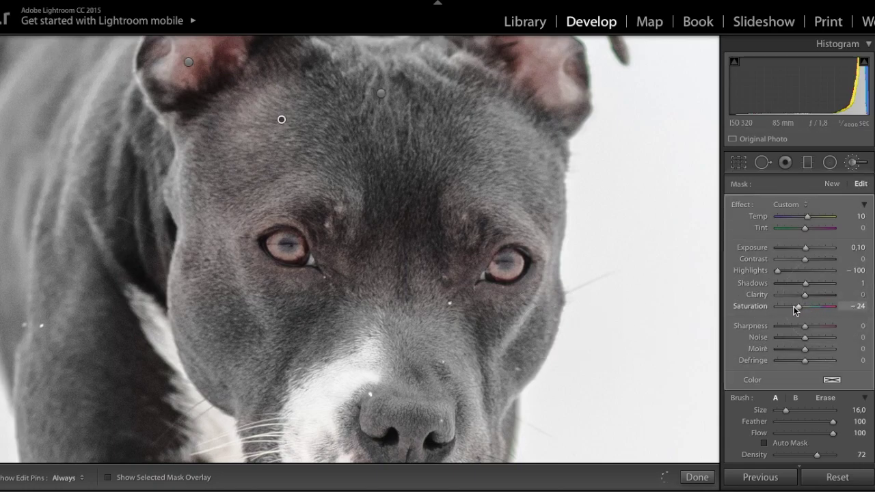
click(785, 308)
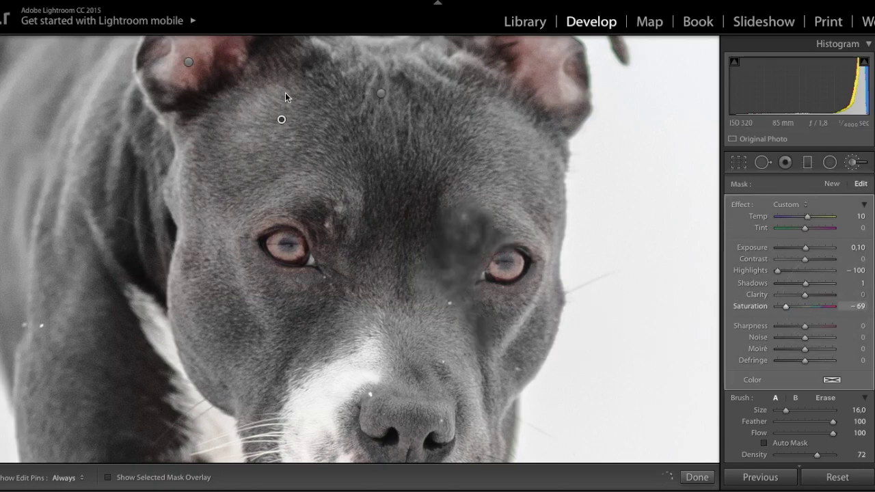
key(h)
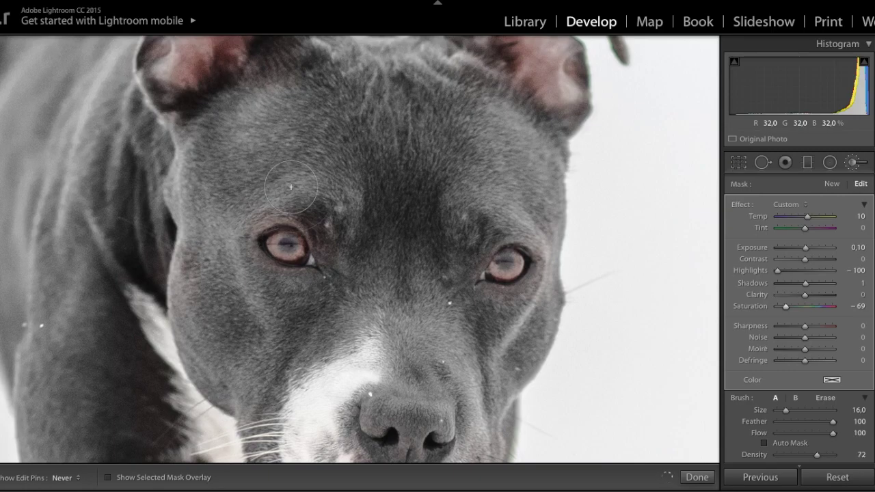
key(h)
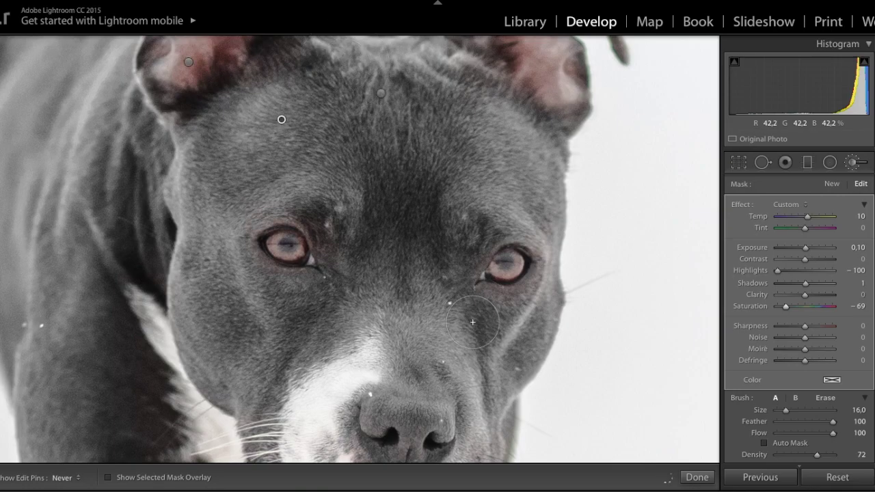
click(698, 476)
click(831, 162)
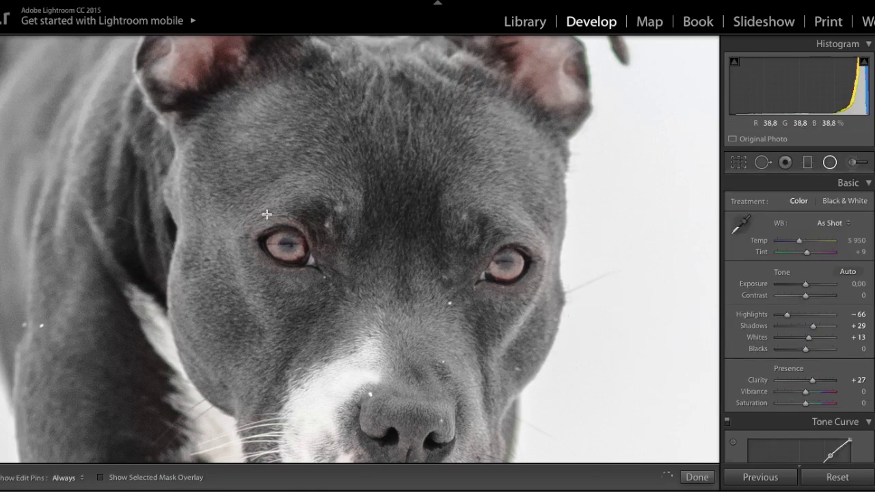
Step: Add a radial filter over one eye with brighter highlights, Clarity 12 and slightly lower shadows
mouse_move(271, 232)
mouse_down()
mouse_move(294, 255)
mouse_move(288, 250)
mouse_up()
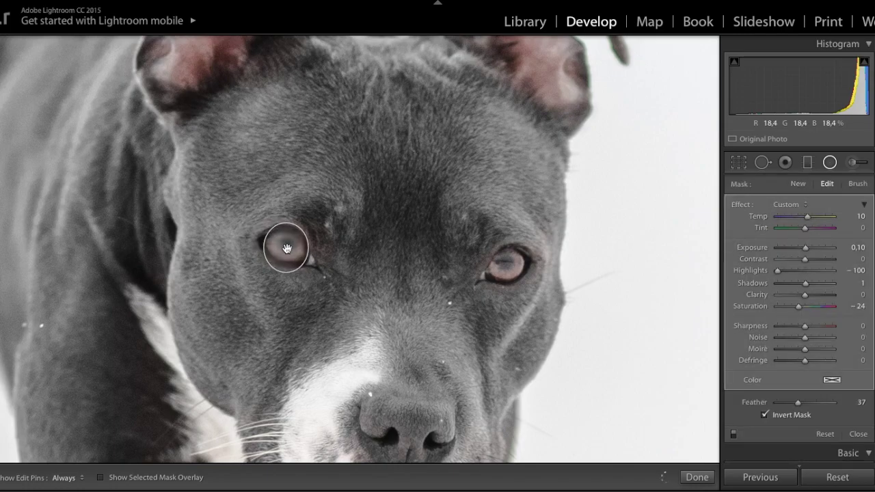
drag(310, 249, 313, 250)
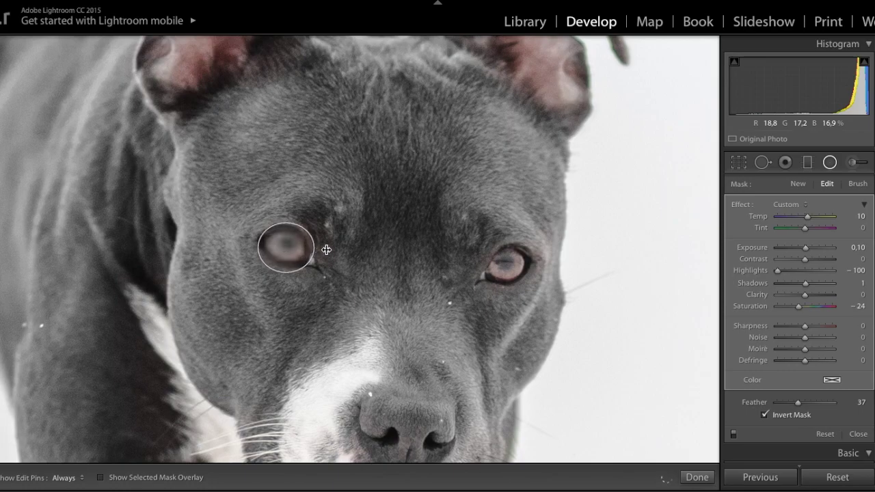
click(790, 270)
click(812, 295)
drag(812, 294, 807, 295)
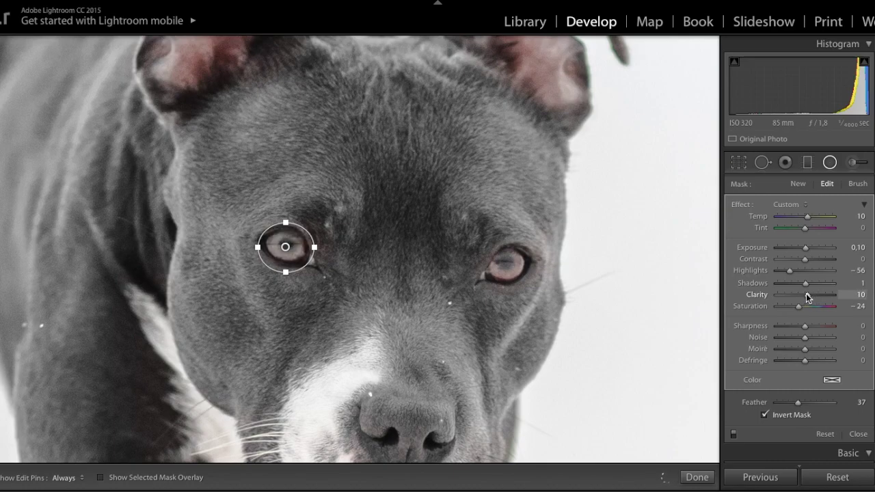
mouse_move(805, 284)
mouse_down()
mouse_move(795, 288)
mouse_move(804, 288)
mouse_up()
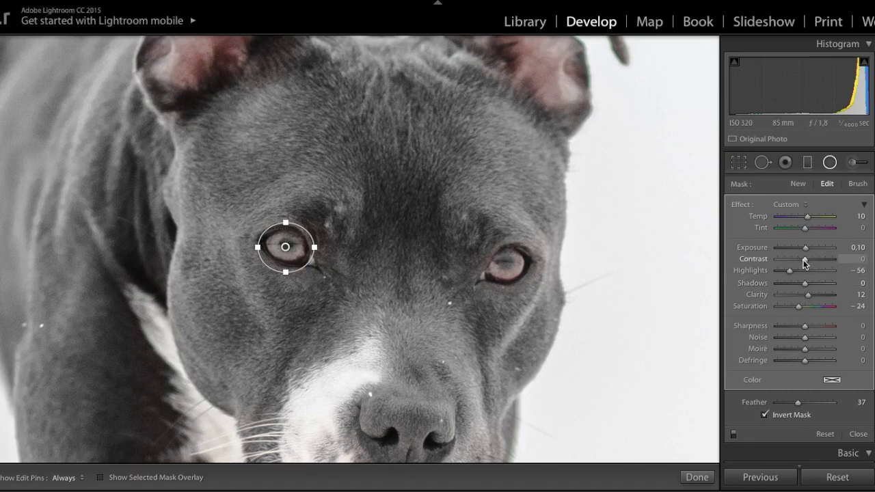
mouse_move(791, 271)
mouse_down()
mouse_move(782, 265)
mouse_move(807, 270)
mouse_up()
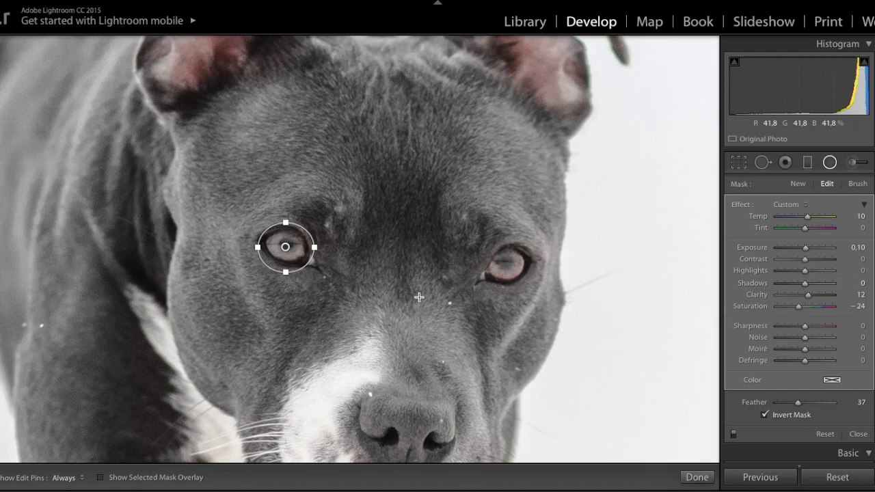
Step: Duplicate the eye filter onto the dog's other eye and finish
right_click(288, 249)
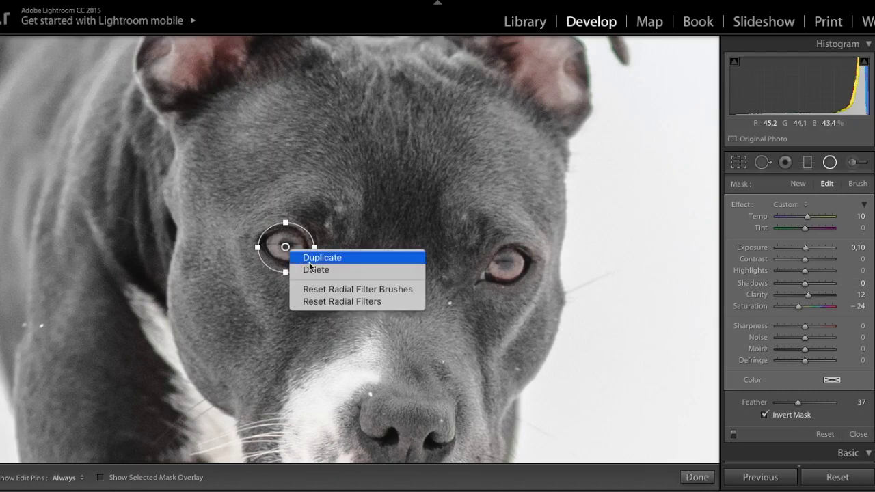
click(309, 259)
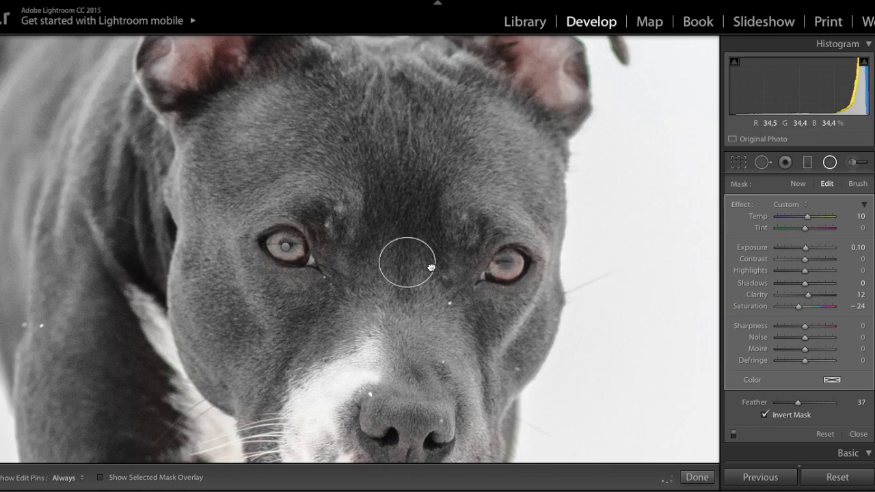
drag(477, 309, 531, 272)
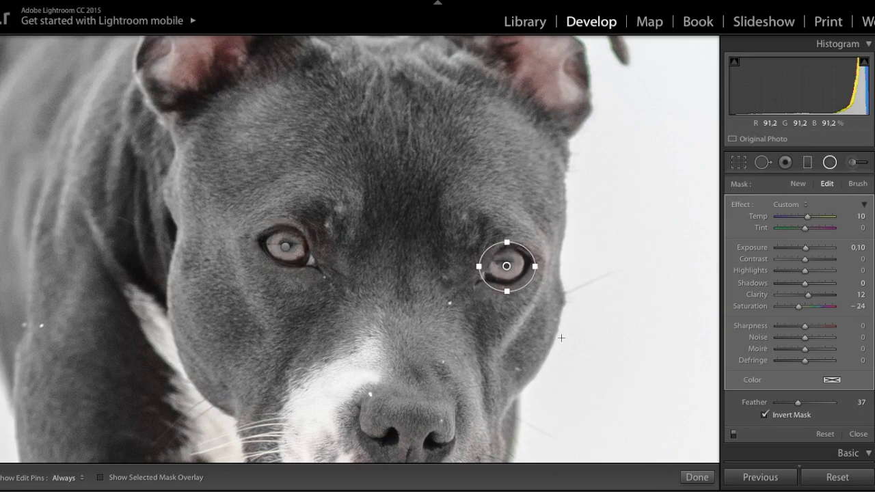
click(689, 479)
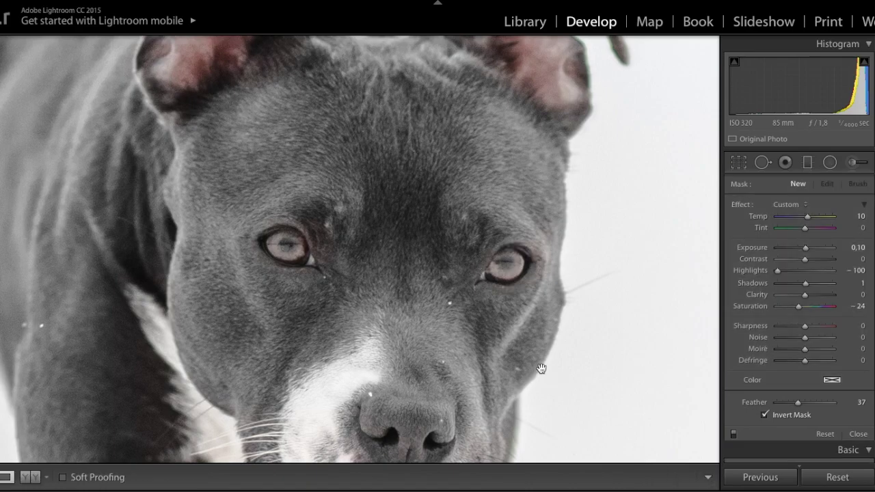
Step: Zoom out to the whole photo and show the unedited Before view for comparison
click(488, 341)
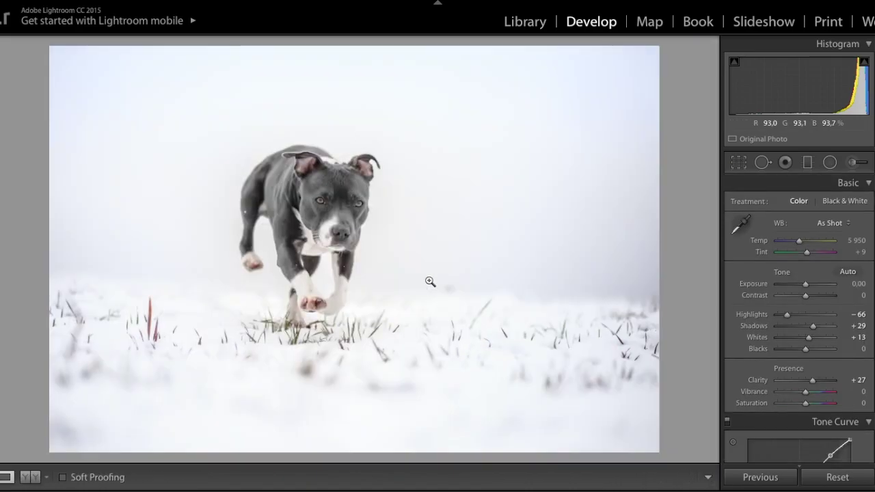
key(backslash)
key(backslash)
key(backslash)
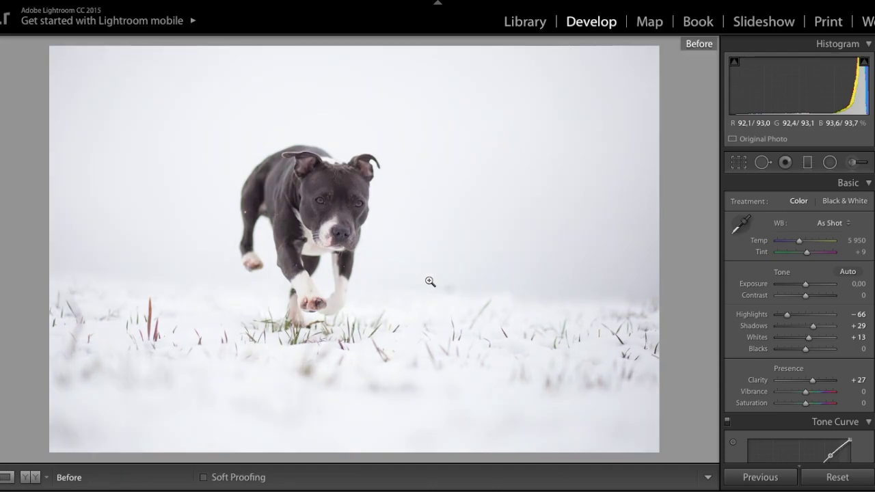
key(backslash)
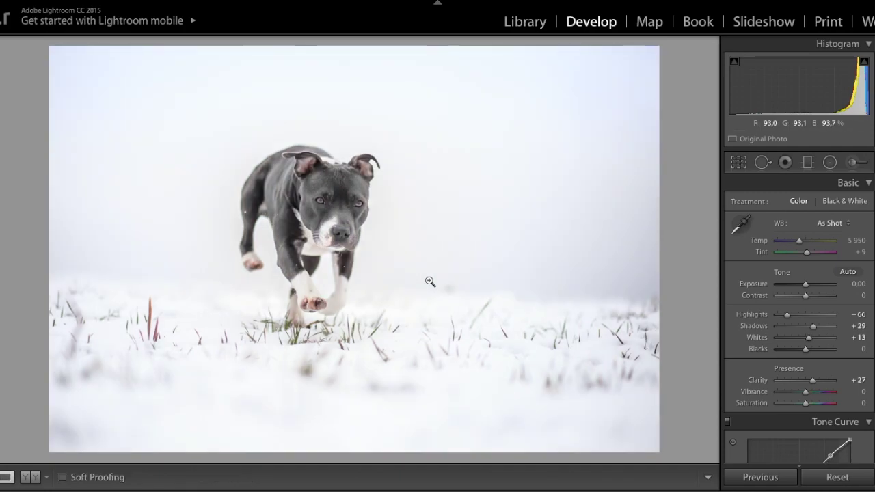